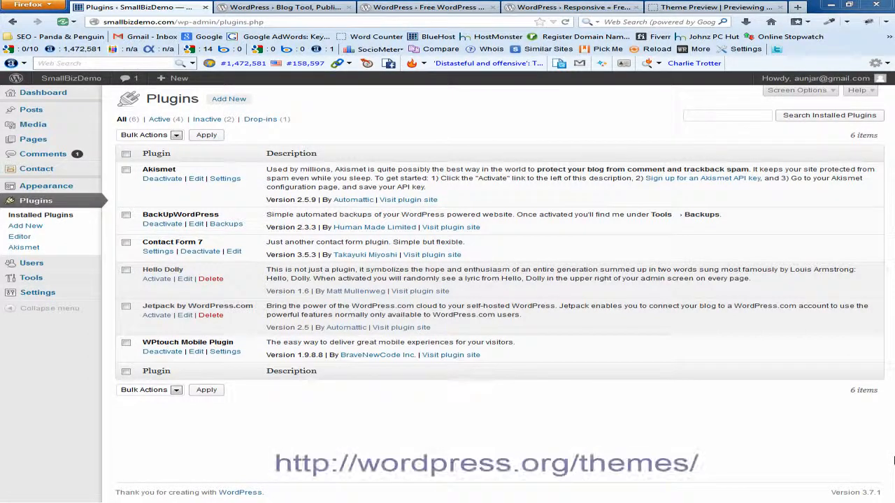
Open the WordPress.org free themes directory and search the site for "Responsive"
click(298, 8)
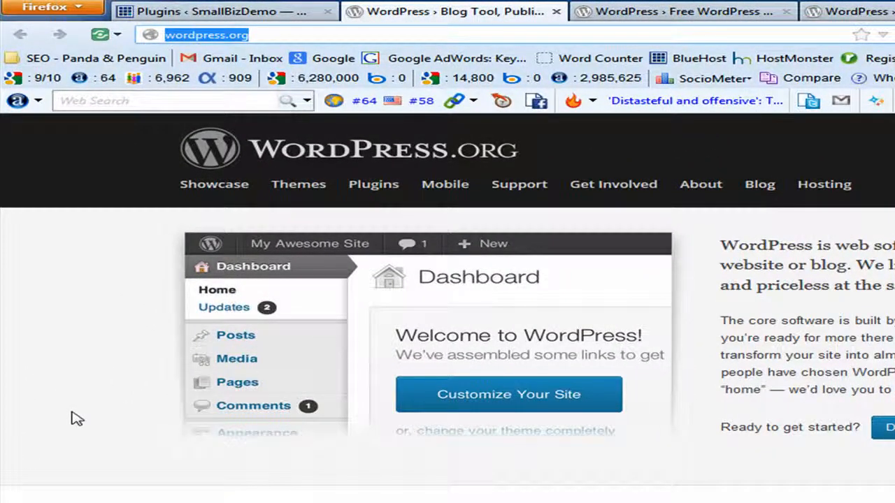
click(301, 189)
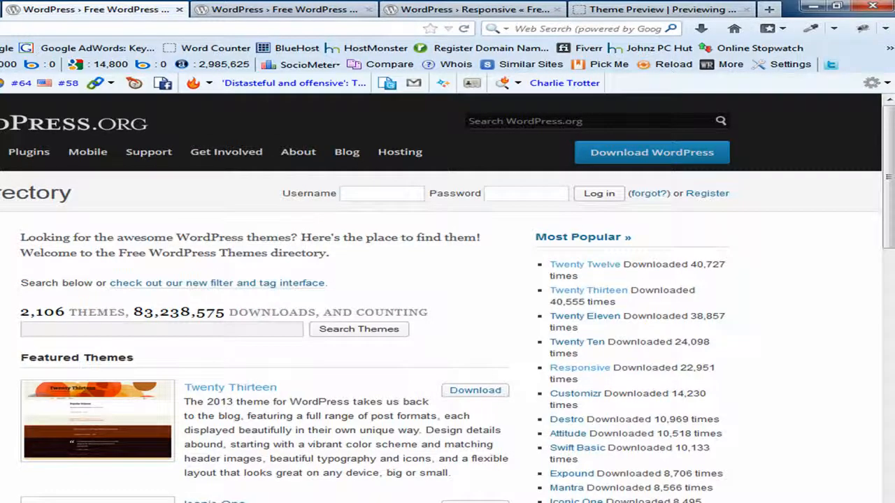
click(487, 121)
text(Respon)
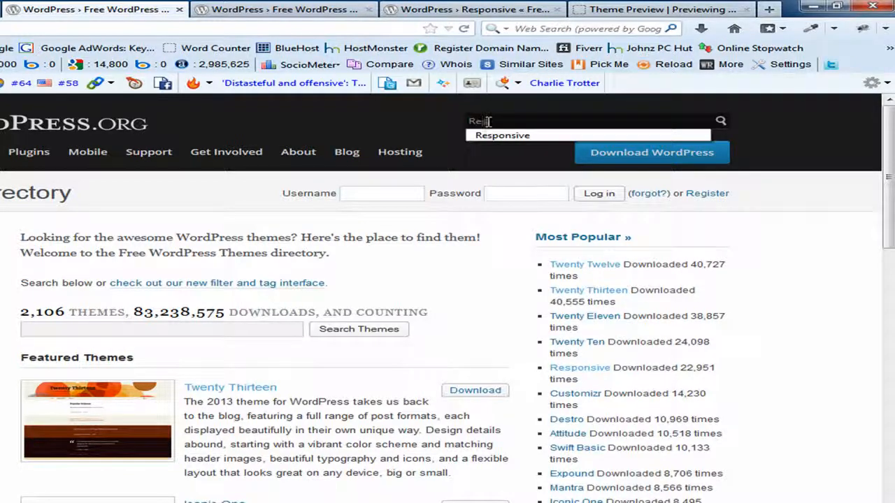
key(BackSpace)
key(BackSpace)
key(BackSpace)
key(BackSpace)
text(sponsive)
key(Return)
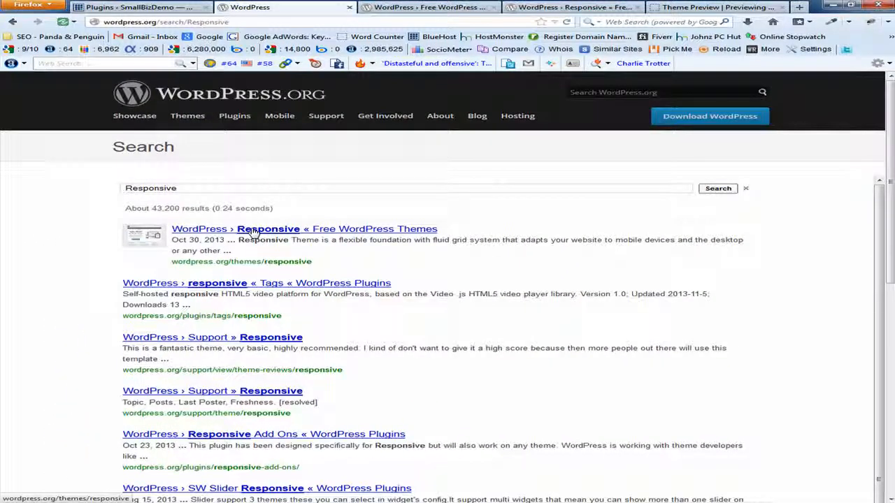
Open the Responsive theme's directory page from the search results and view its live preview
click(253, 233)
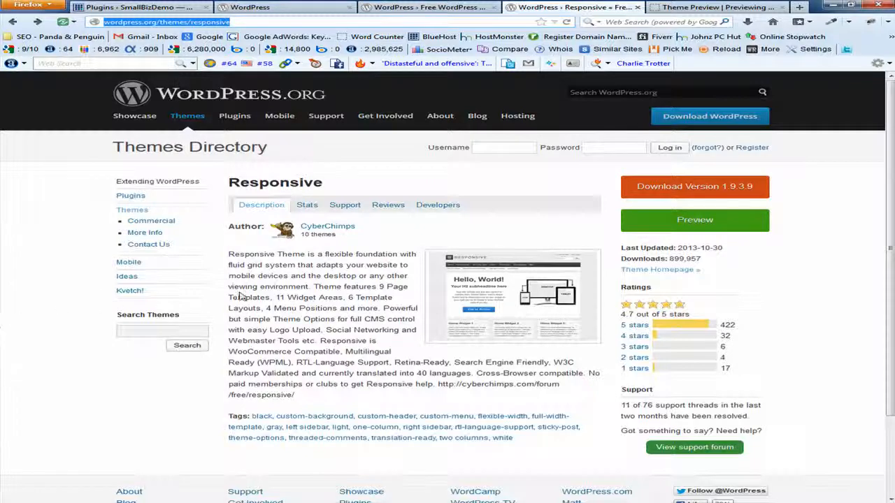
click(708, 229)
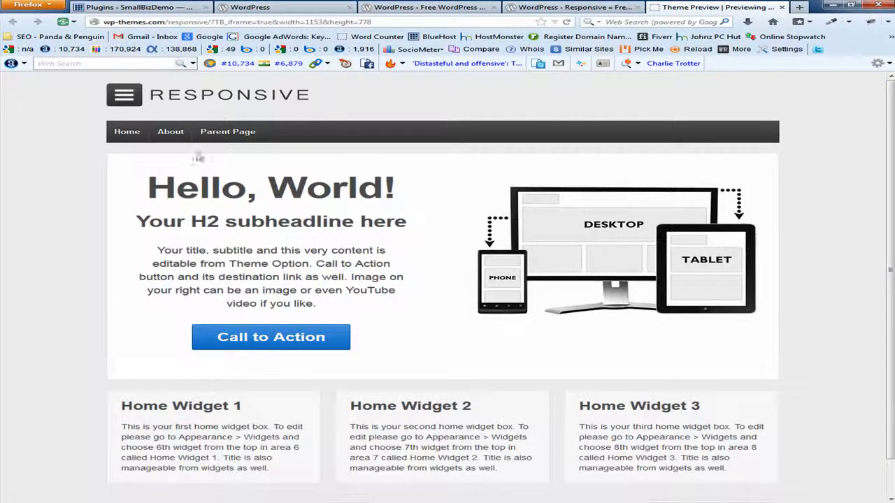
mouse_move(251, 136)
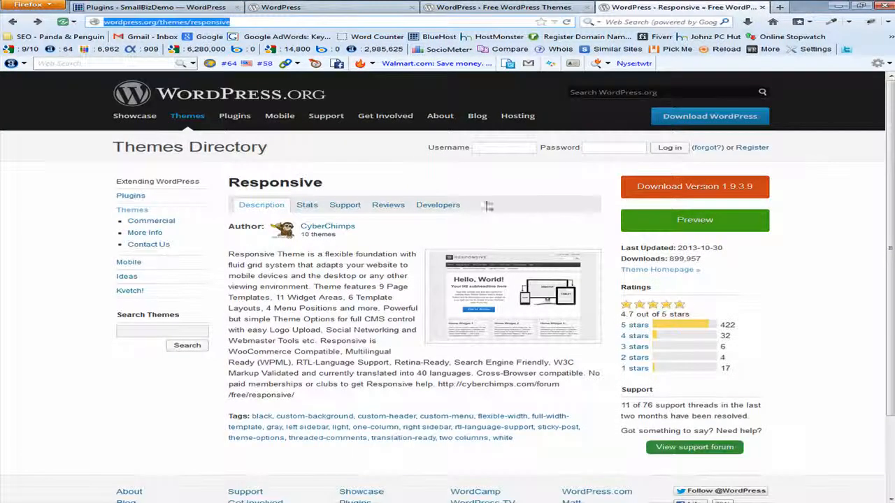
Close the spare WordPress tabs and download version 1.9.3.9 of the Responsive theme, saving the zip file to disk
click(587, 8)
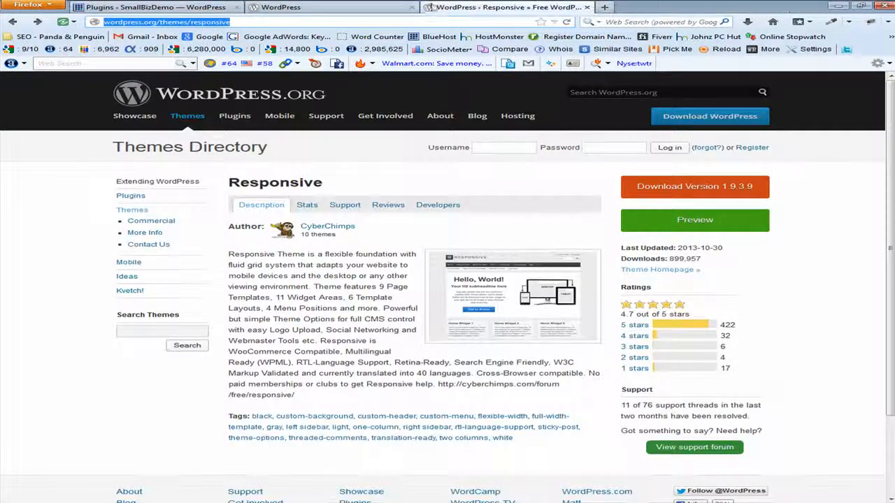
click(413, 8)
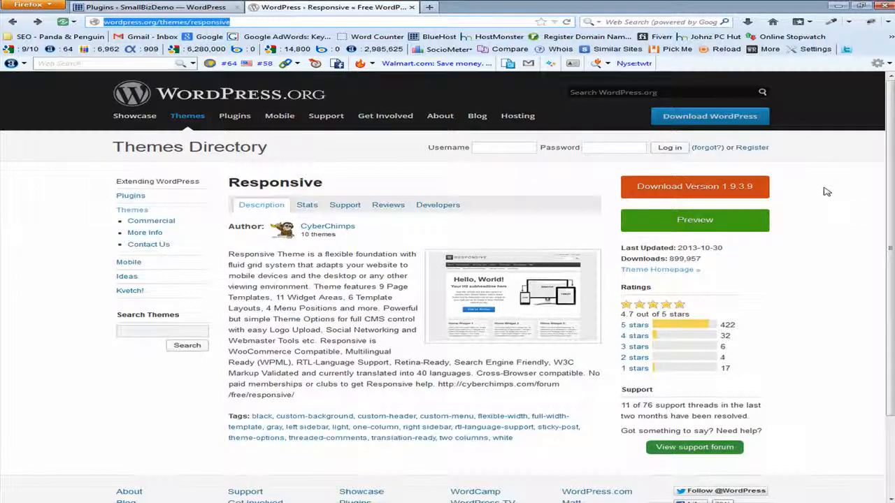
click(695, 189)
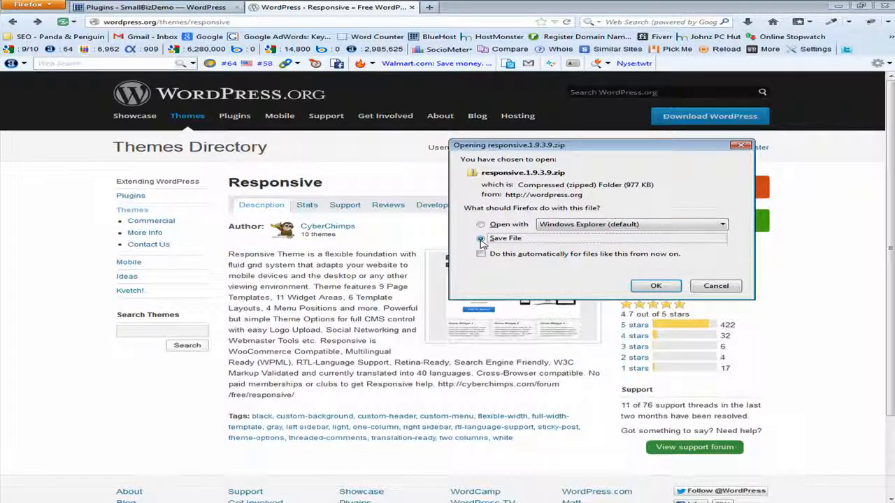
click(656, 288)
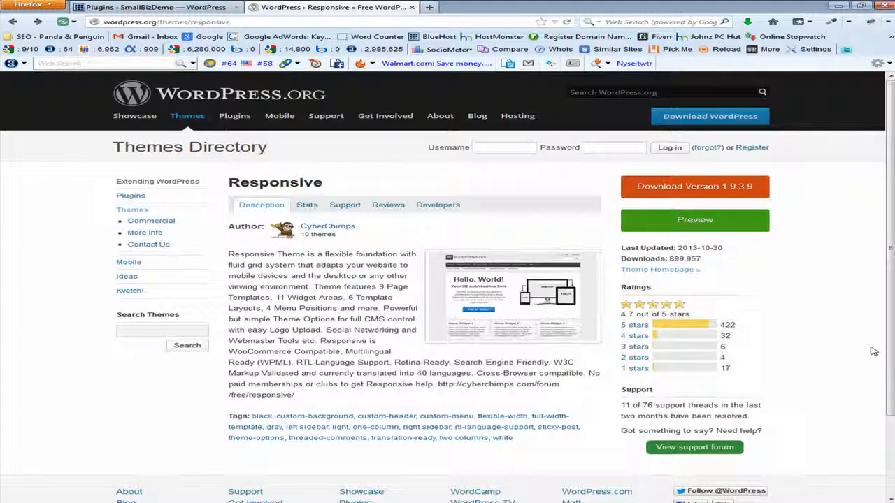
Move responsive.1.9.3.9.zip from the Downloads folder into its Download-Staging subfolder and check that it is there
mouse_move(744, 502)
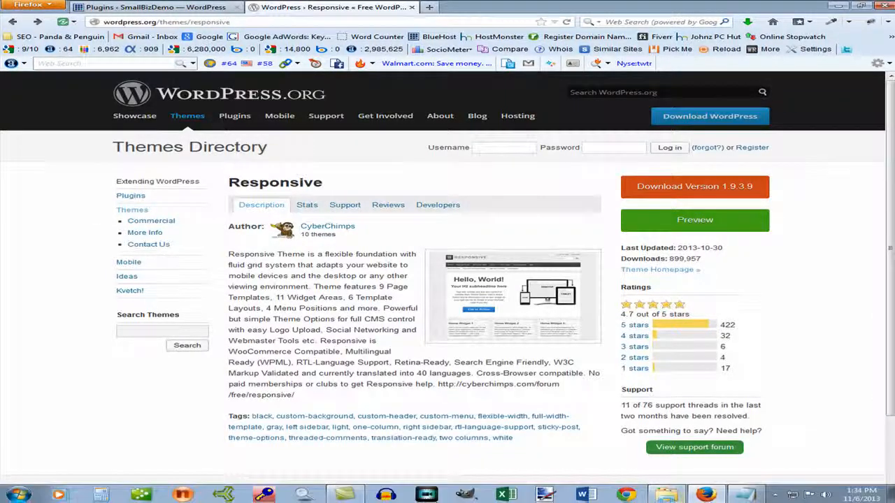
click(666, 495)
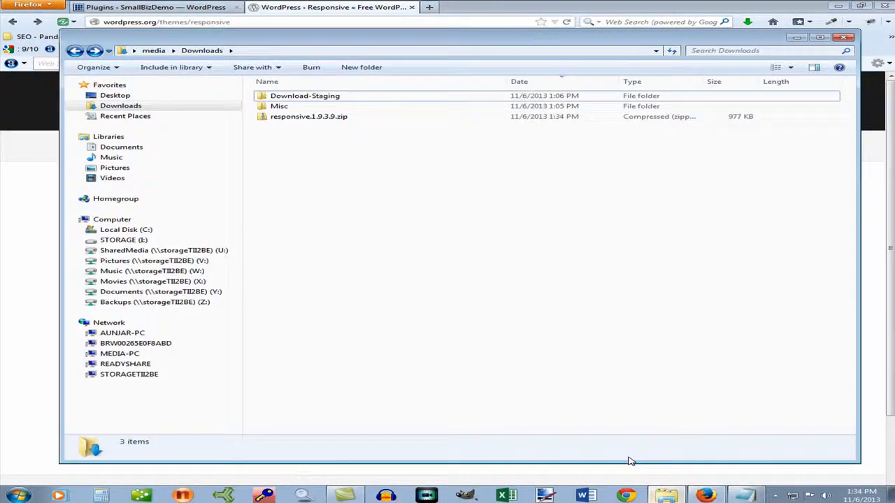
click(312, 119)
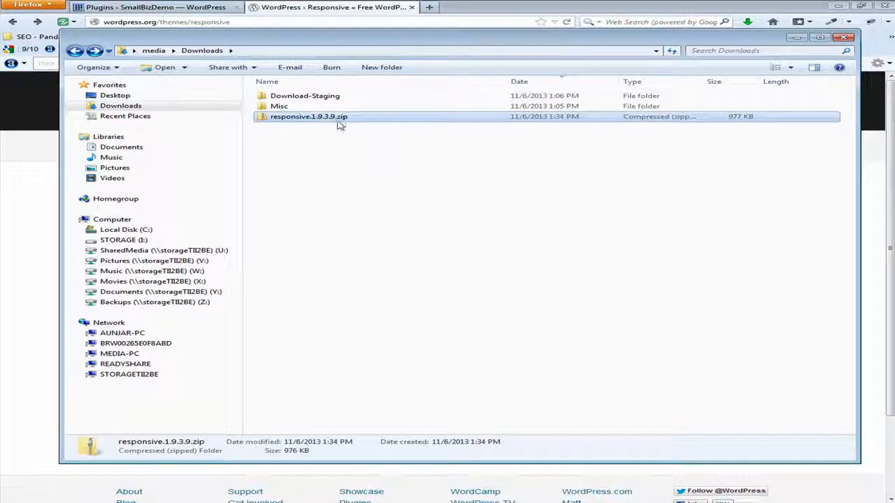
right_click(335, 117)
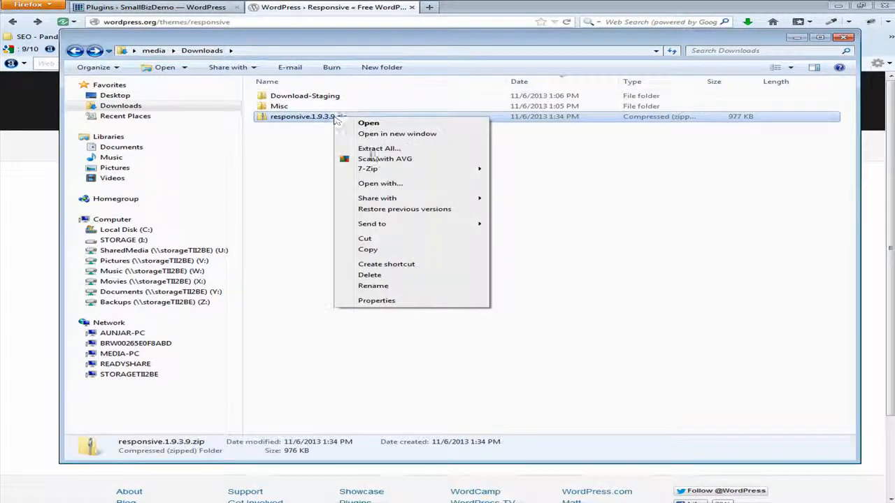
click(365, 238)
double_click(305, 96)
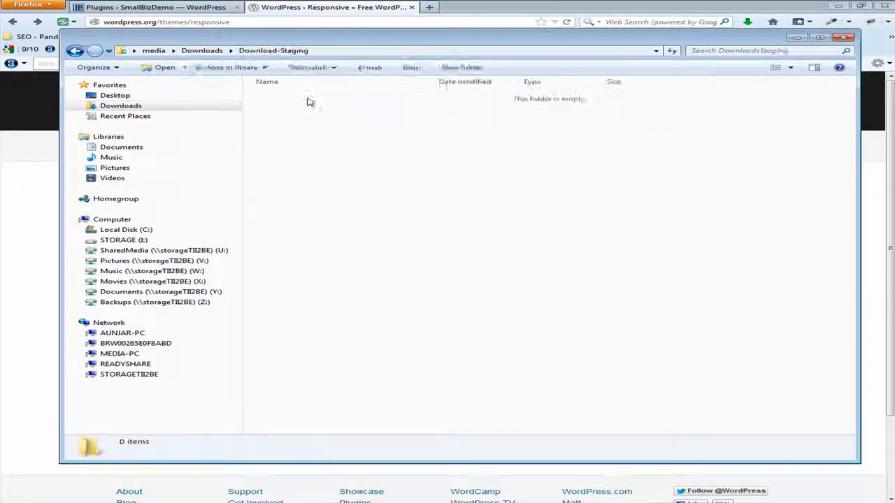
right_click(366, 182)
click(417, 260)
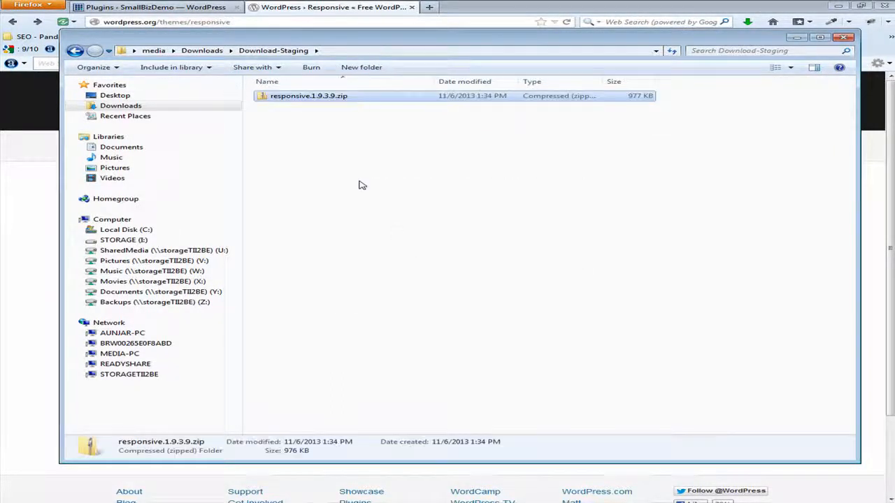
click(75, 51)
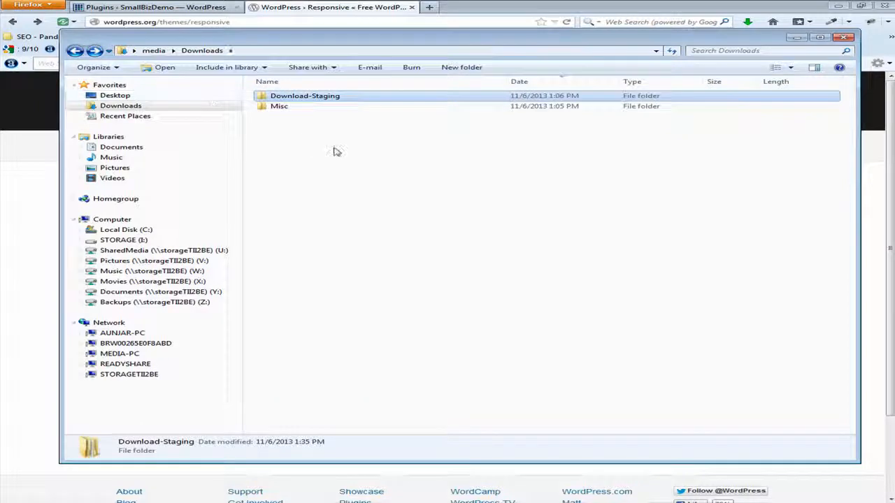
double_click(327, 97)
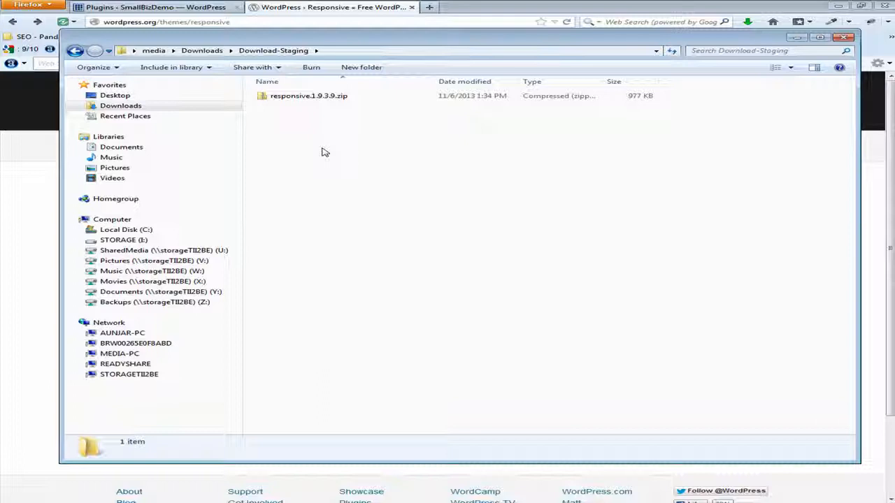
Put the file window away and open the theme management page in the SmallBizDemo admin site
click(796, 37)
click(161, 7)
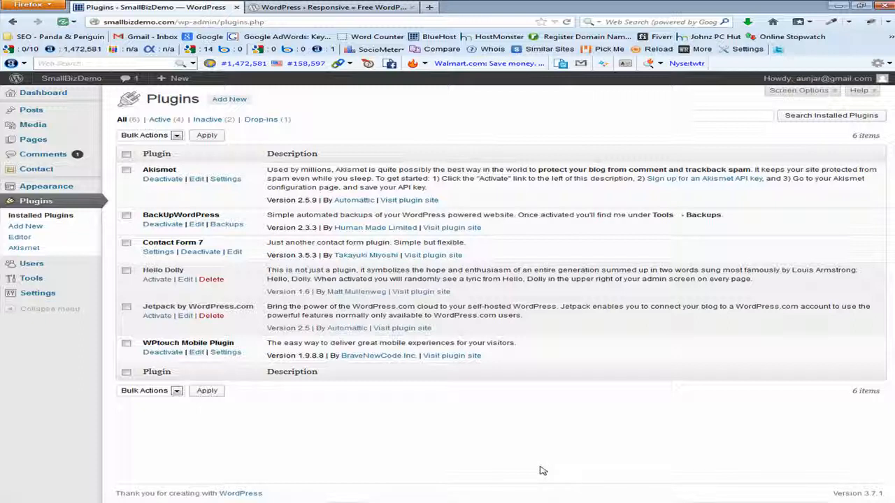
mouse_move(58, 195)
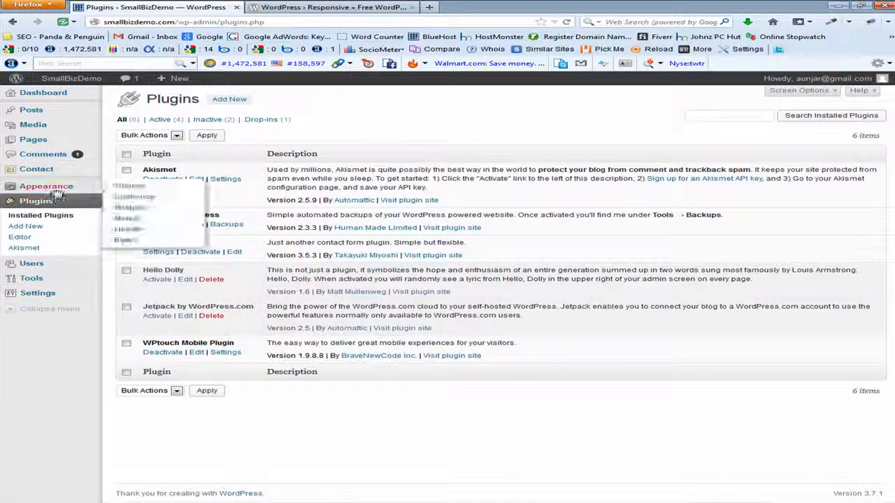
click(130, 187)
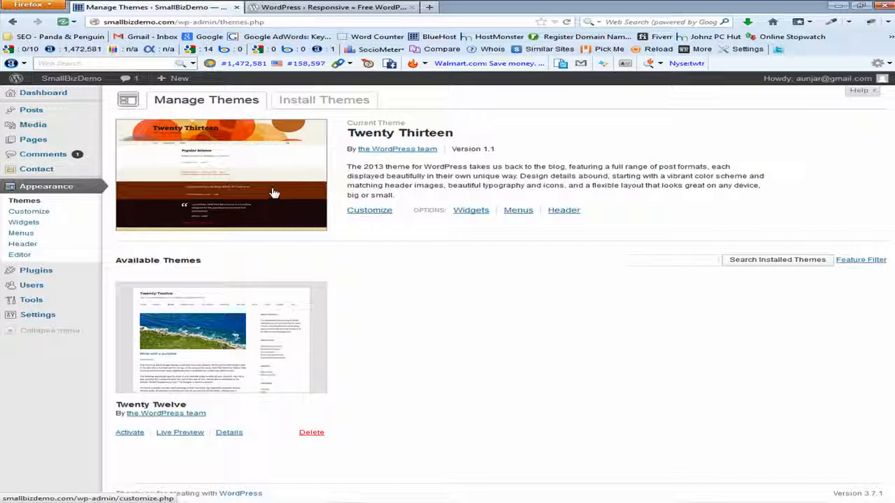
View the public SmallBizDemo site in a separate window, close it, and revisit the Responsive theme's directory page
right_click(75, 79)
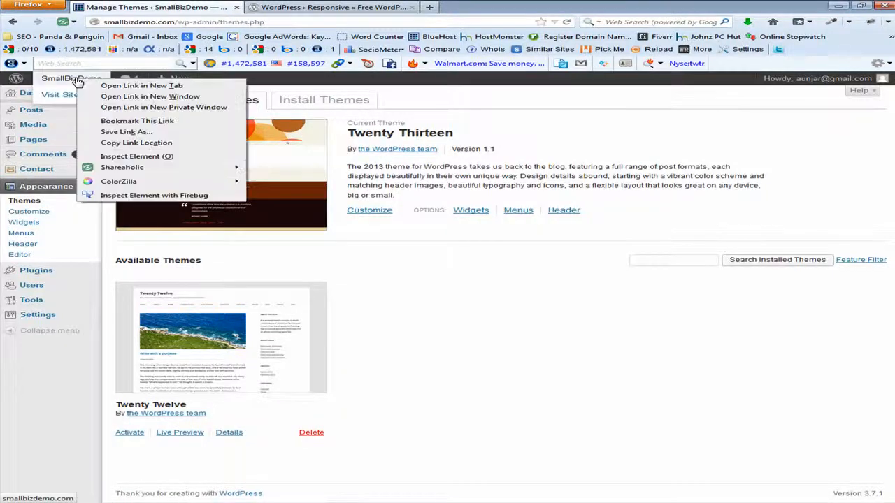
click(173, 98)
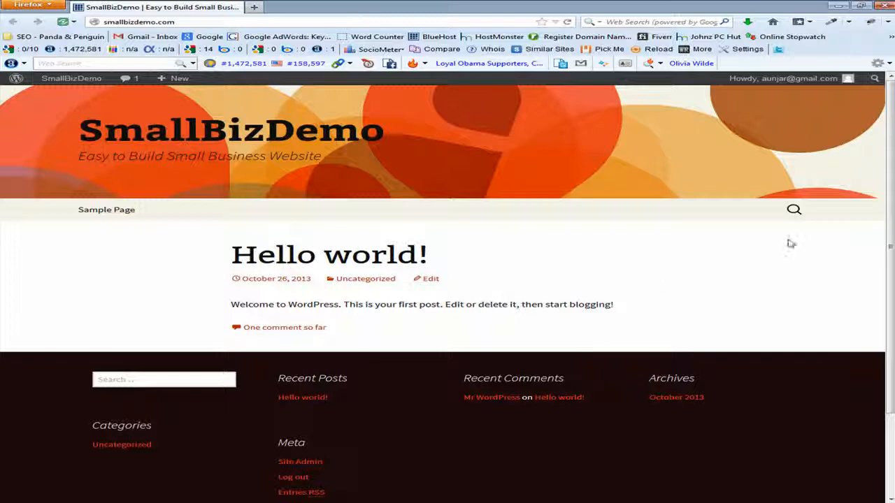
click(885, 6)
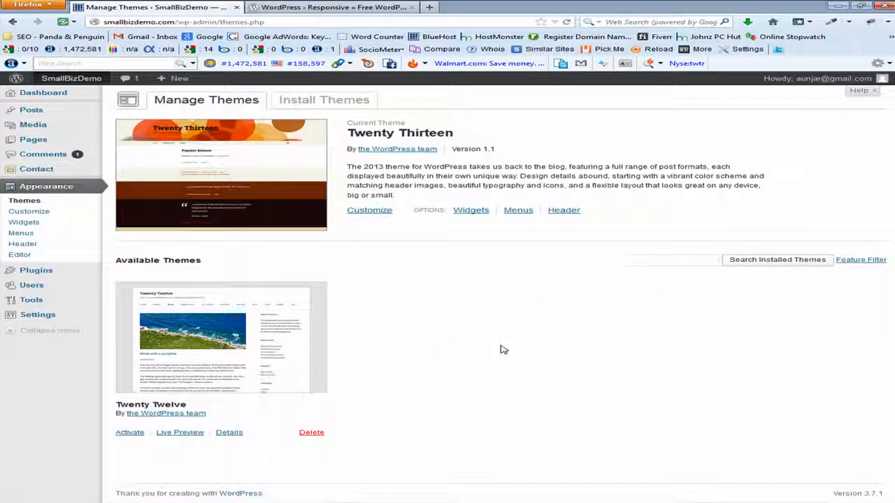
click(363, 7)
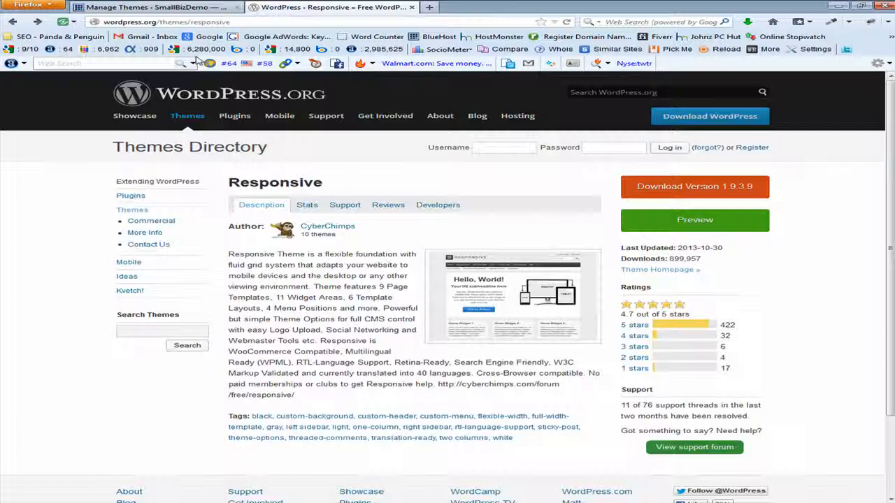
click(167, 11)
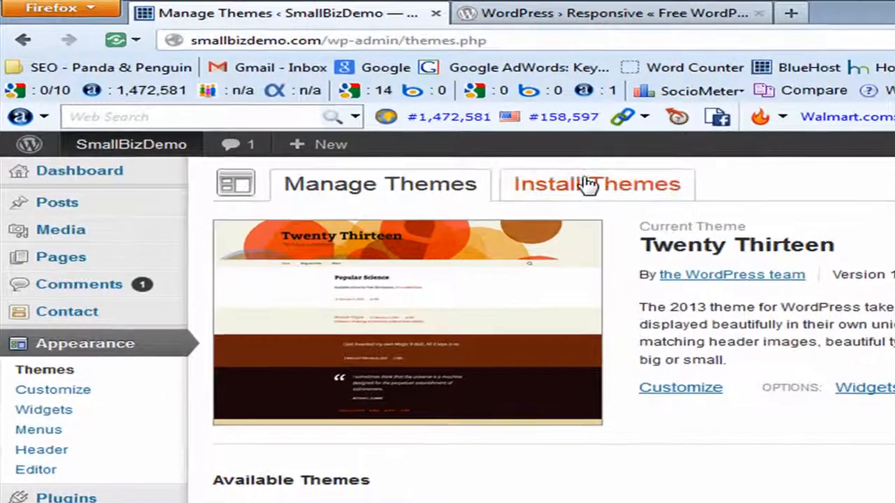
Open the page for installing a theme from an uploaded .zip file
click(589, 185)
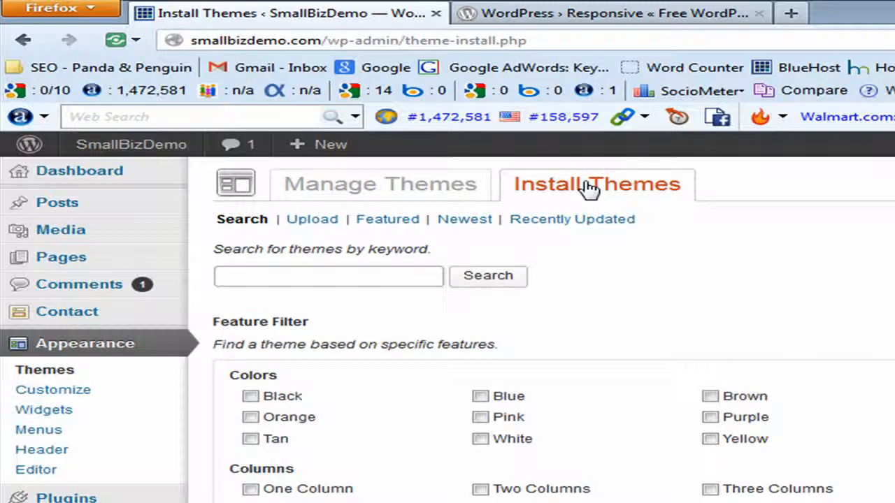
click(313, 220)
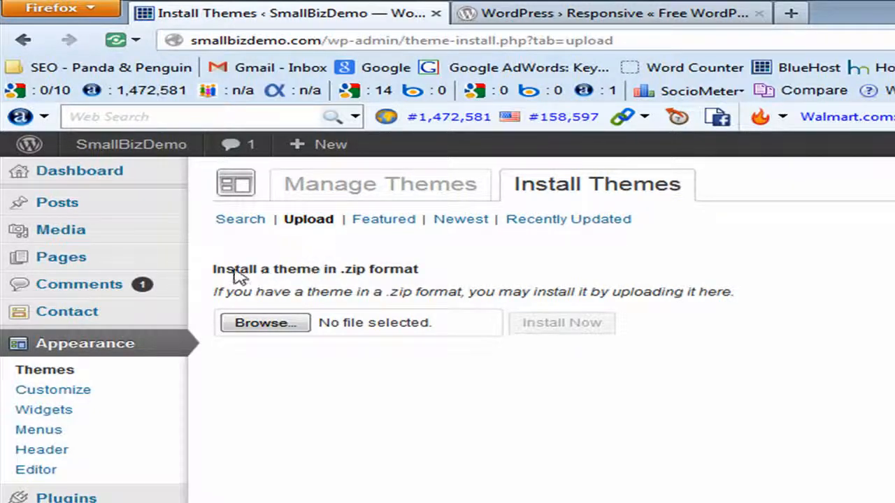
drag(225, 266, 255, 255)
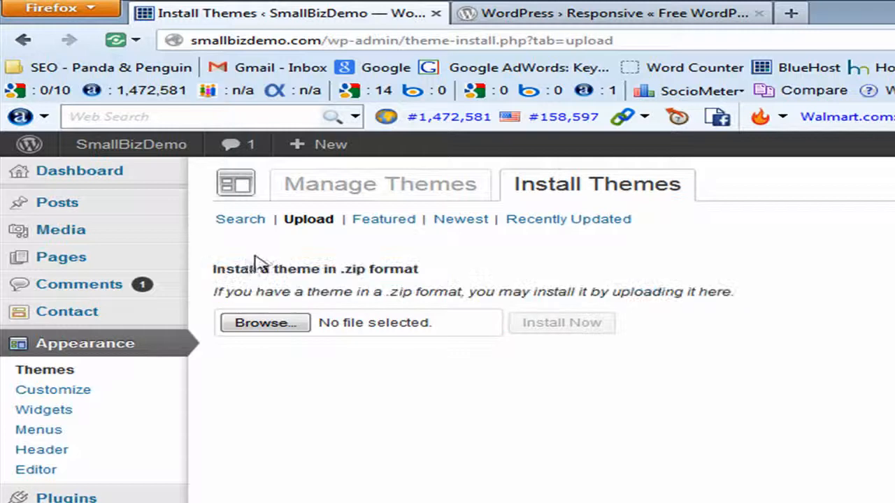
Choose responsive.1.9.3.9.zip from the Download-Staging folder for upload and install the theme
click(278, 324)
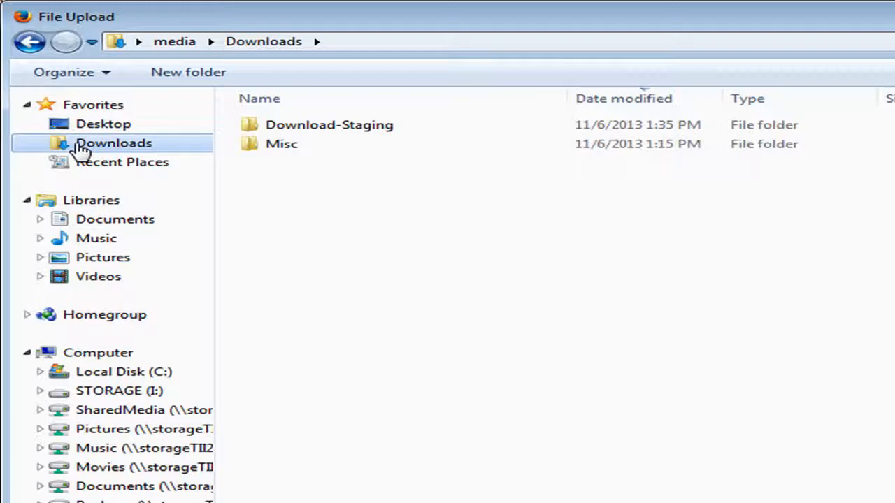
click(355, 129)
double_click(354, 130)
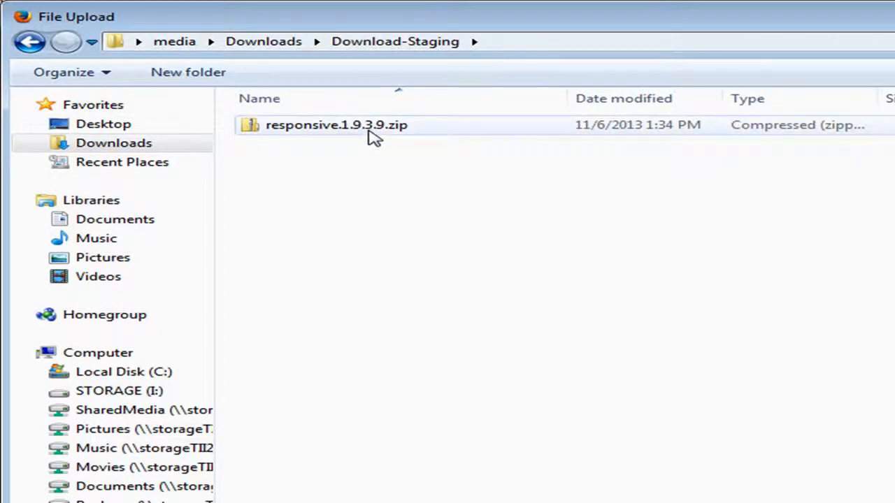
click(375, 133)
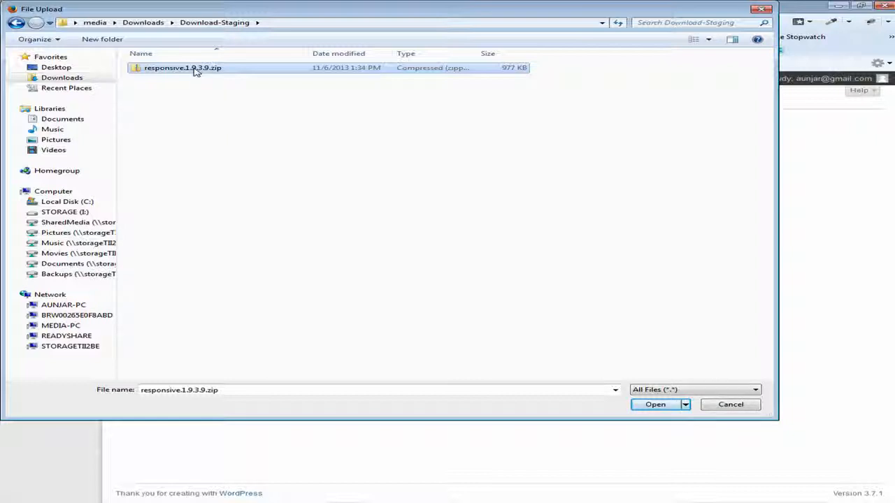
click(655, 407)
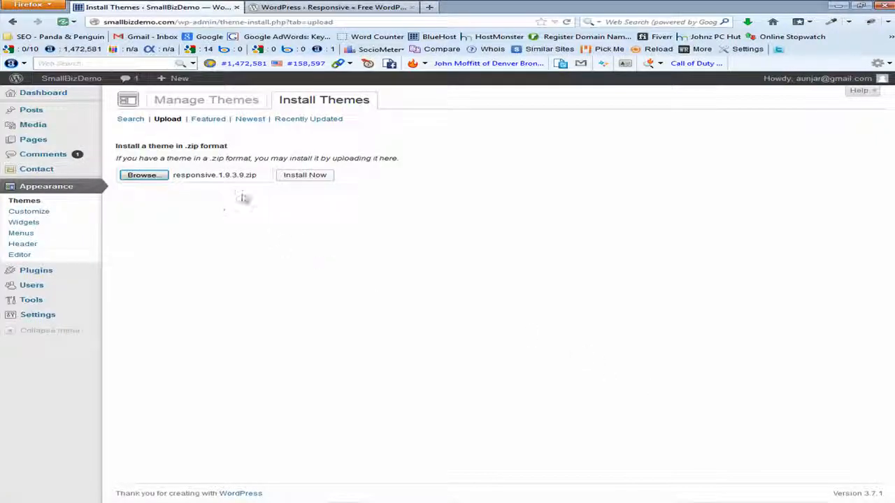
click(311, 179)
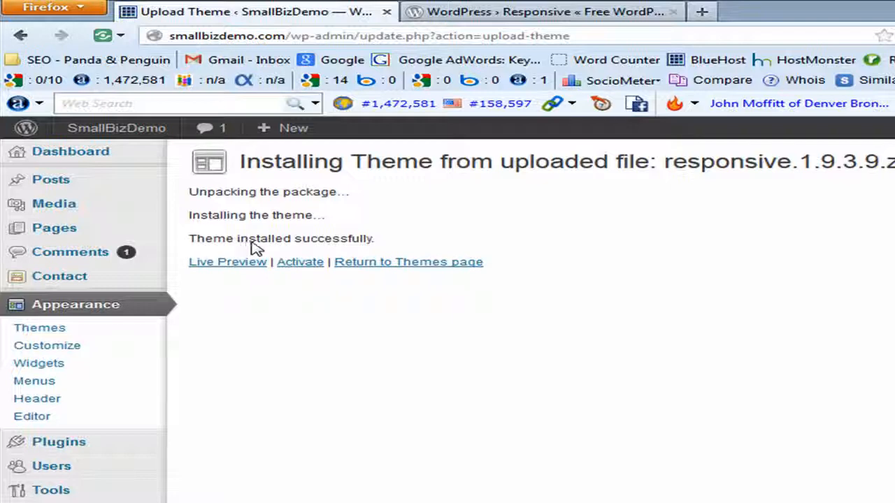
Activate the newly installed Responsive theme and look over the theme management page
drag(198, 242, 379, 248)
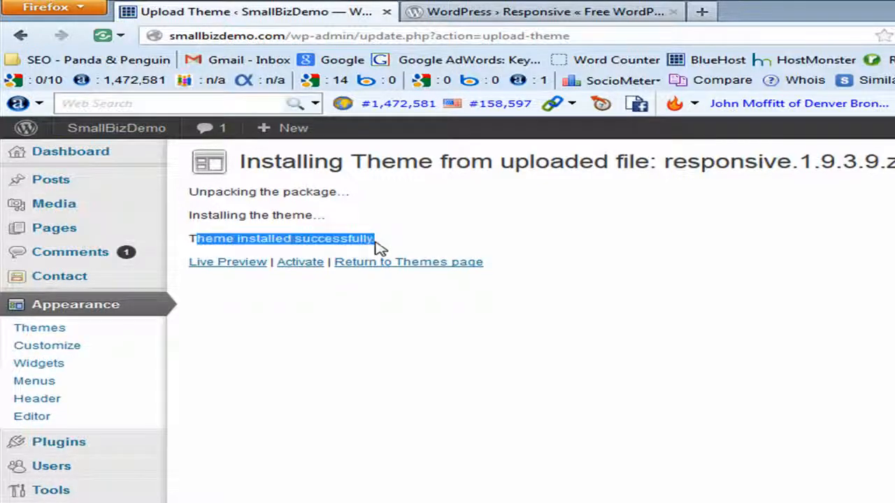
click(314, 302)
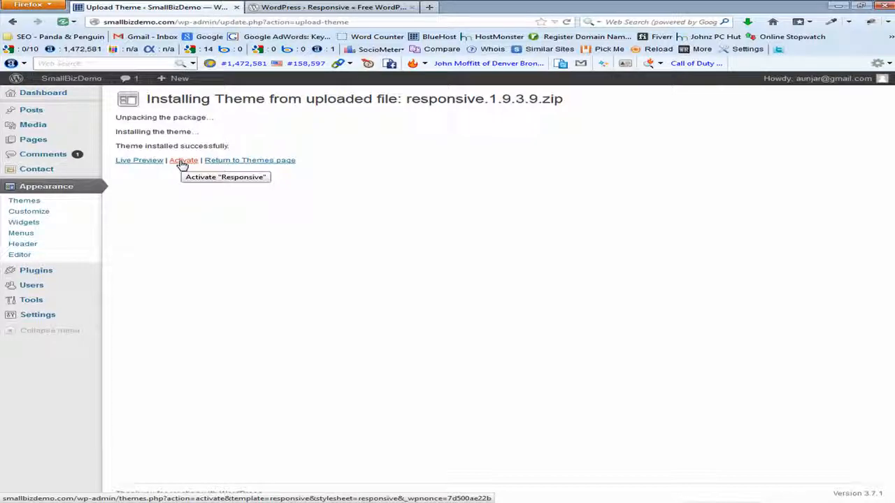
click(182, 162)
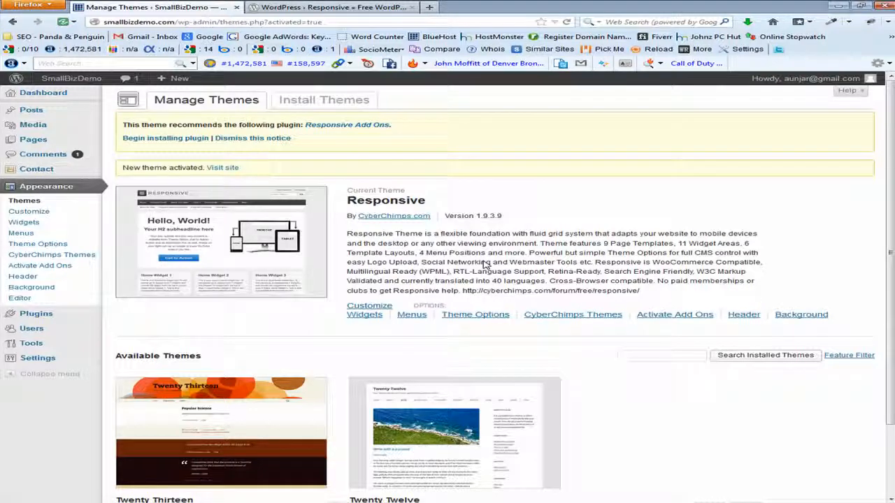
scroll(671, 373, down, 2)
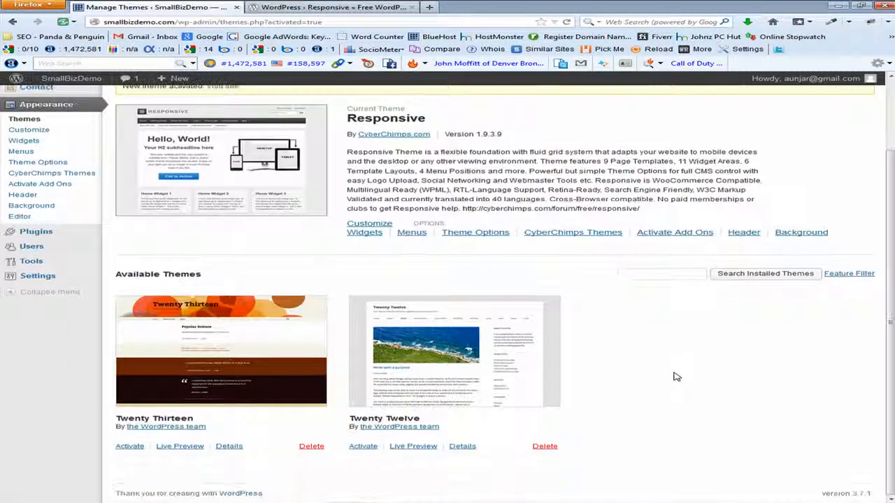
scroll(669, 372, up, 2)
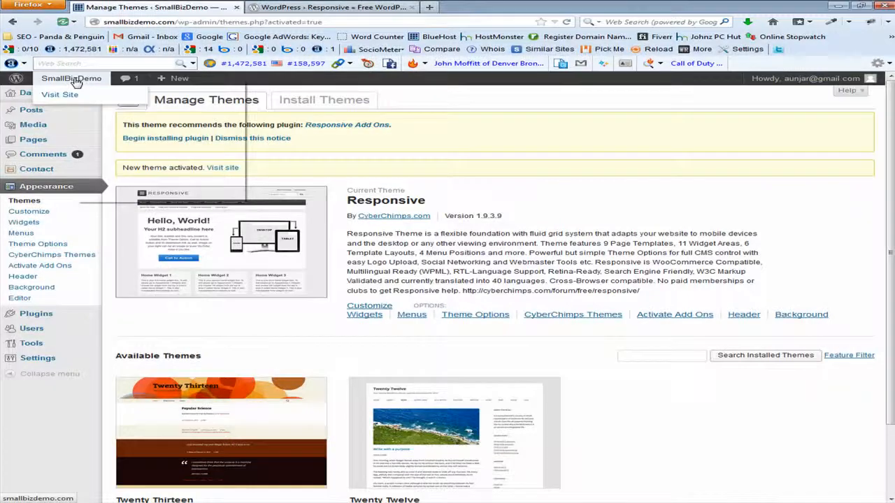
Check the public SmallBizDemo home page with the Responsive theme applied, and return to the theme management page
right_click(73, 81)
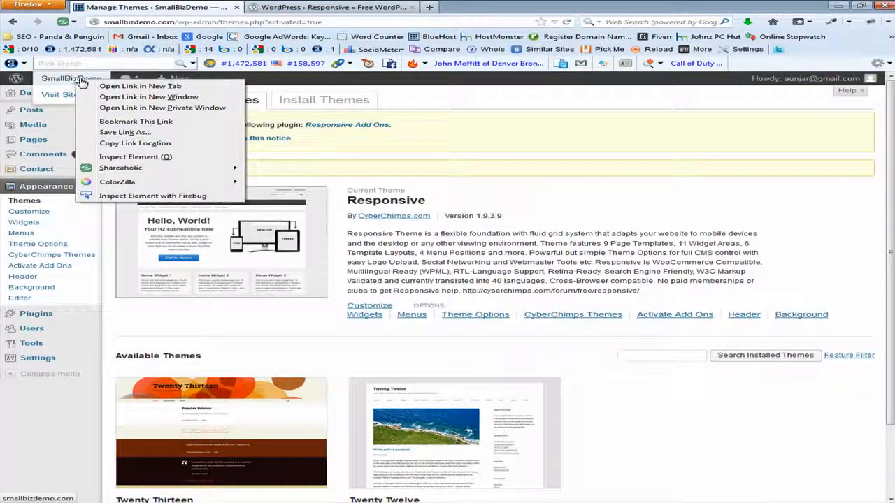
click(159, 95)
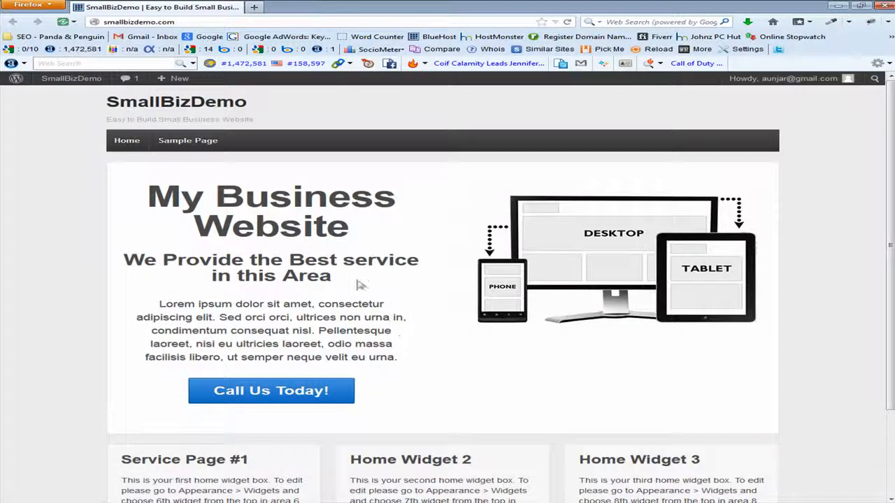
click(884, 5)
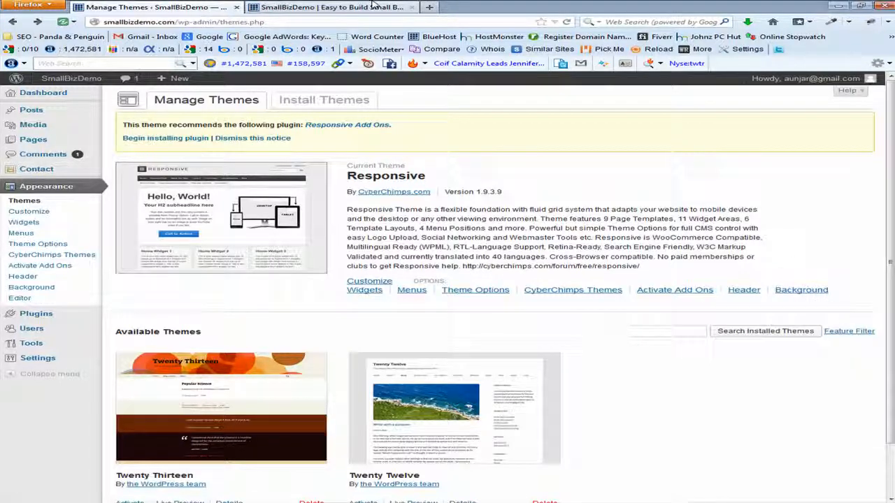
click(331, 7)
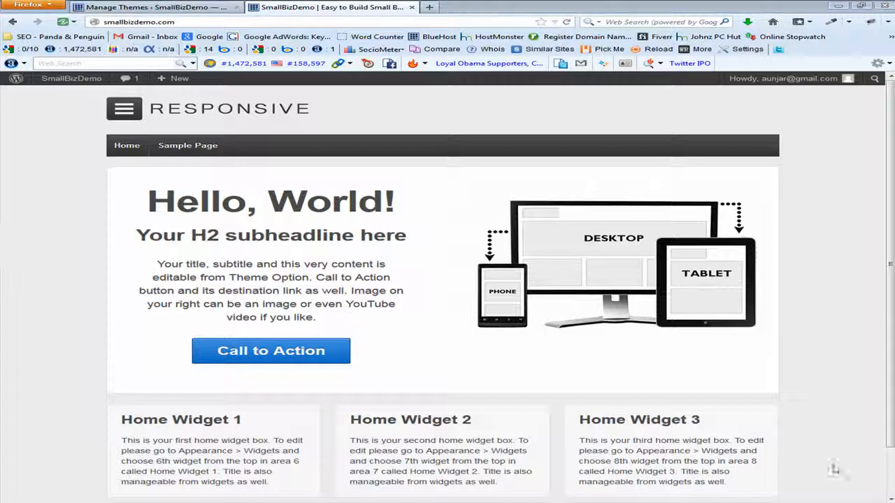
click(218, 6)
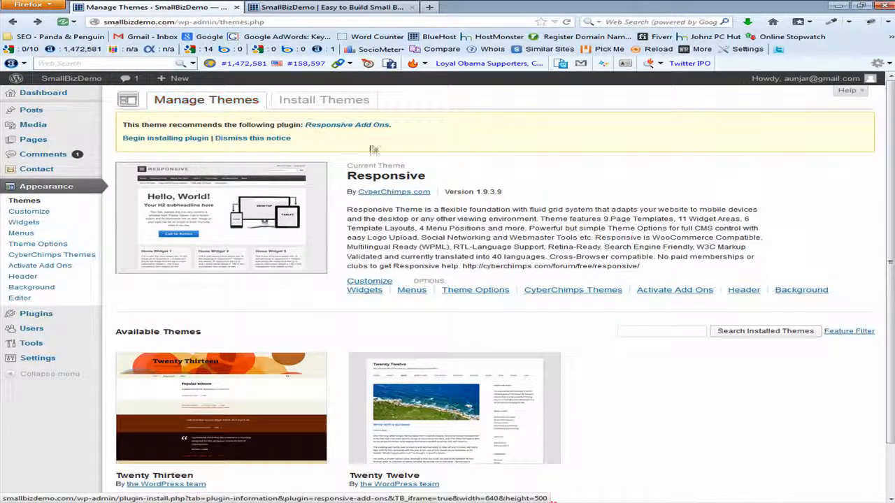
Install the recommended Responsive Add Ons plugin from the theme's notice and go back to the theme management page
click(466, 293)
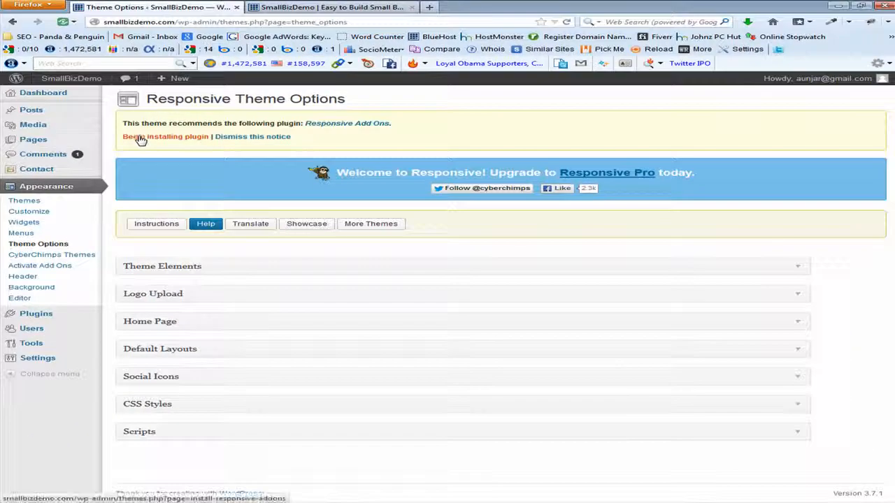
click(156, 138)
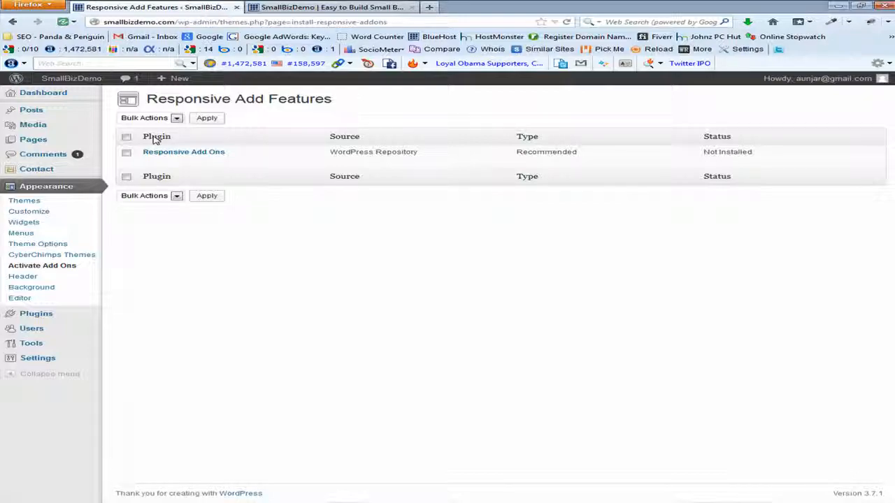
mouse_move(178, 151)
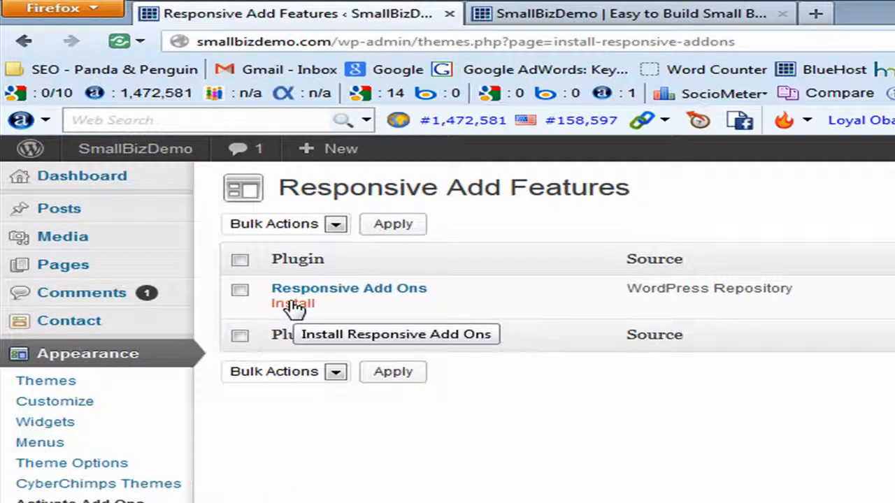
click(293, 304)
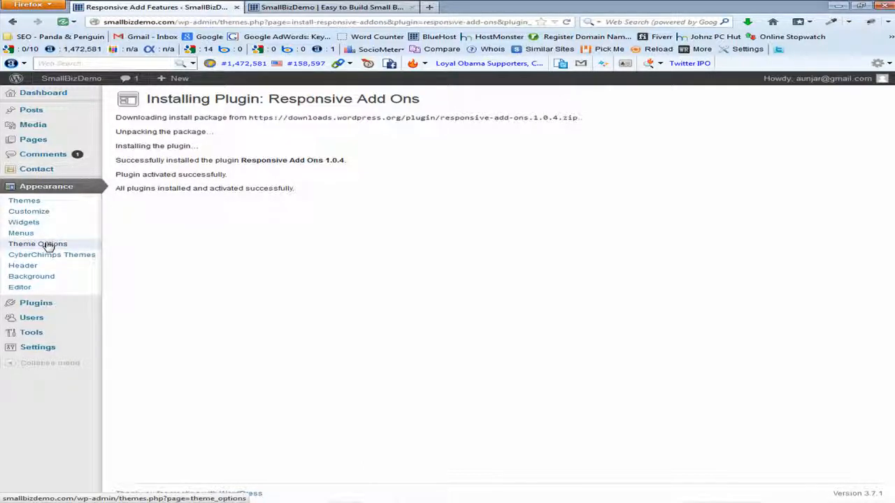
click(27, 202)
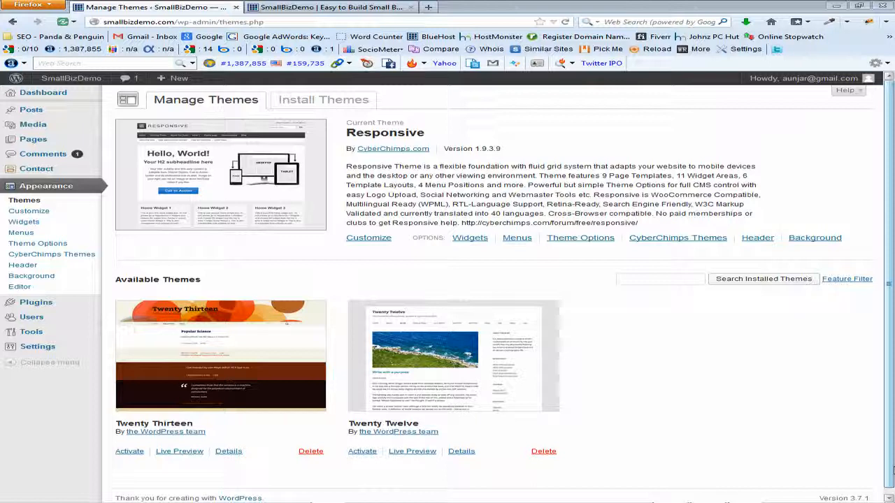
Look at the public home page's header, and examine the Site Title and Tagline in the General Settings
click(335, 7)
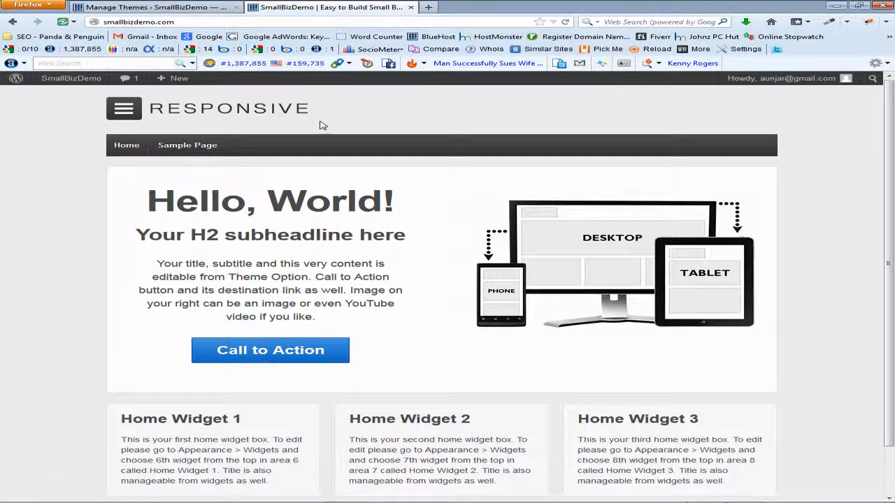
click(157, 8)
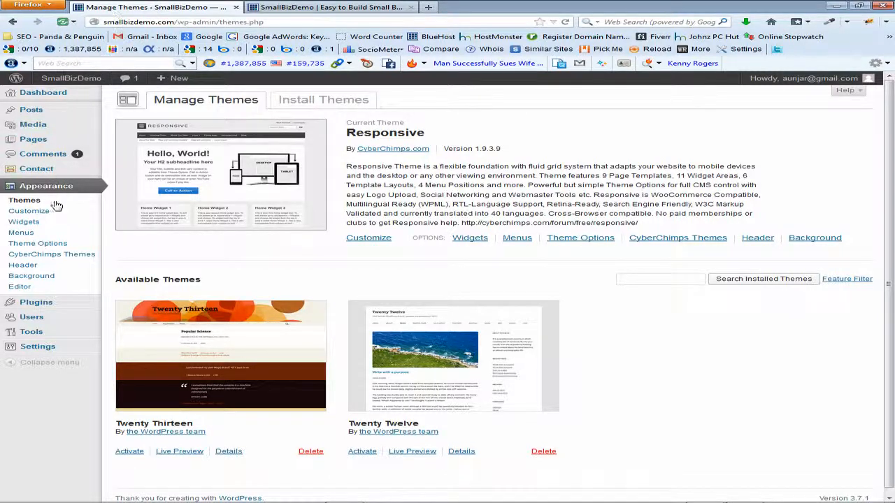
mouse_move(39, 346)
click(133, 346)
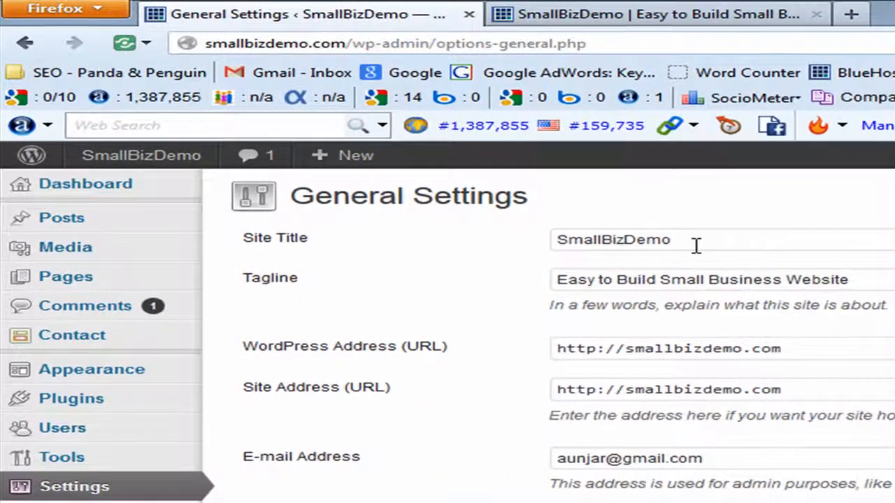
drag(562, 197, 452, 196)
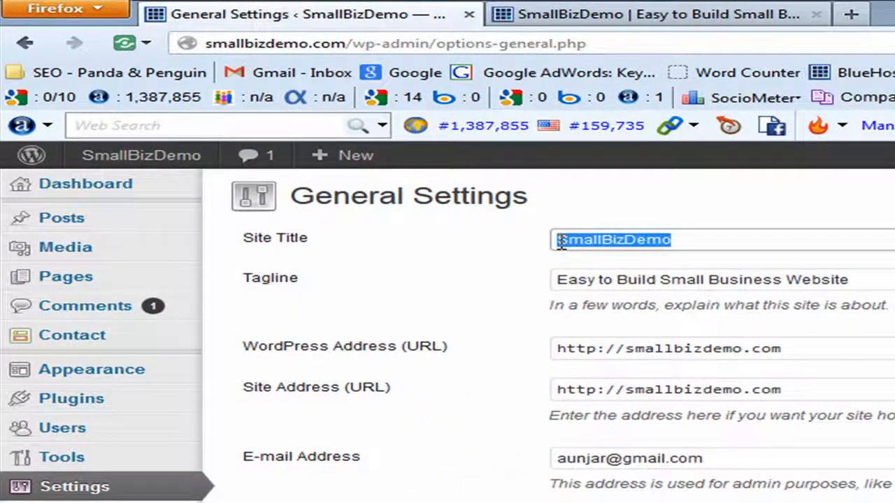
drag(587, 277, 557, 278)
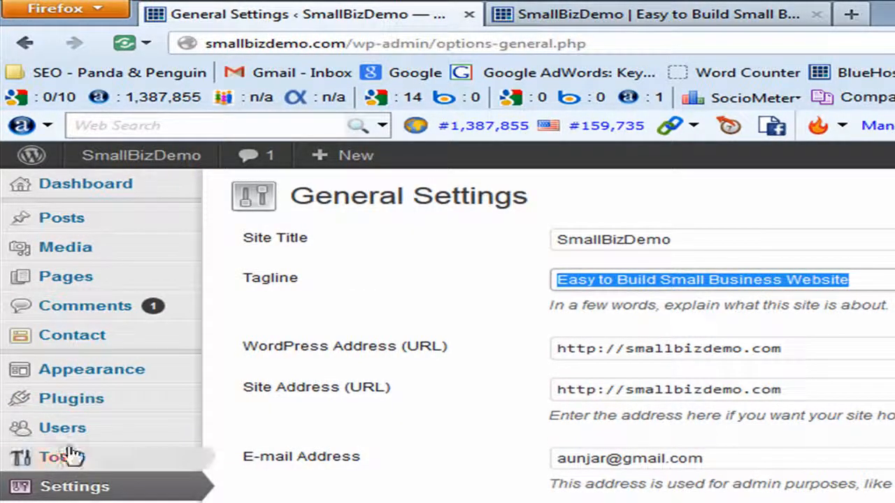
Open the Responsive theme options and examine the default logo on the public home page
mouse_move(91, 378)
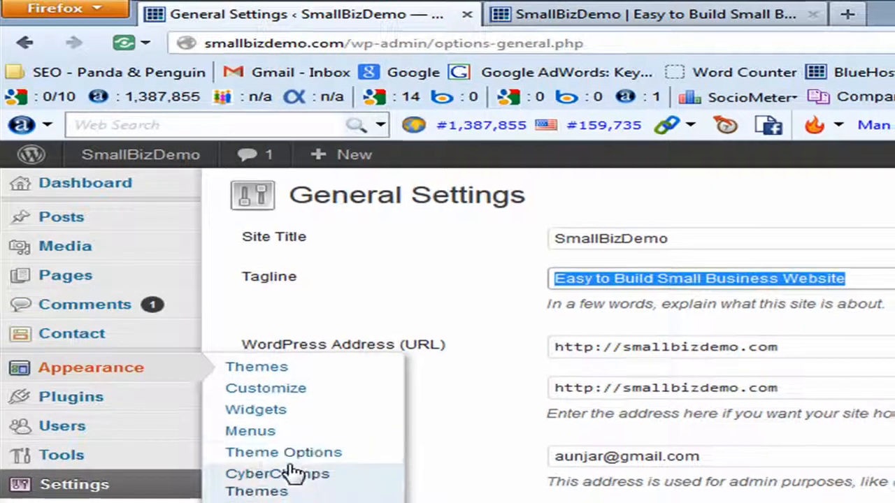
click(285, 454)
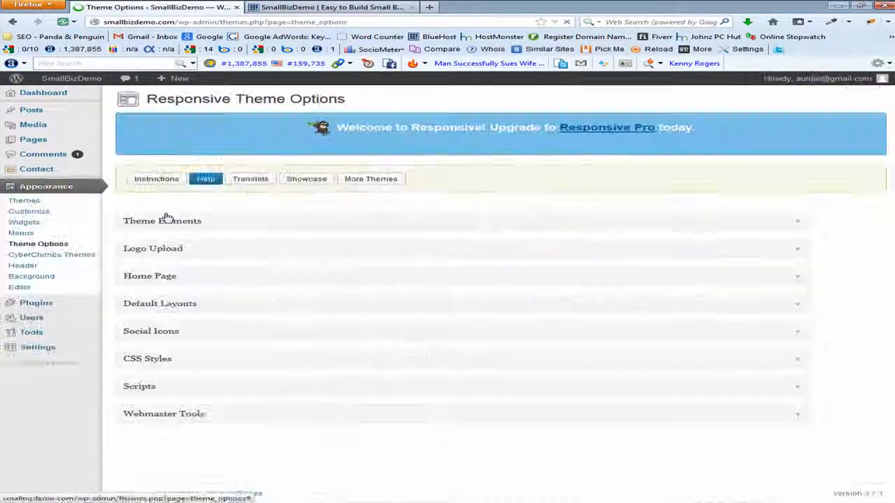
click(340, 6)
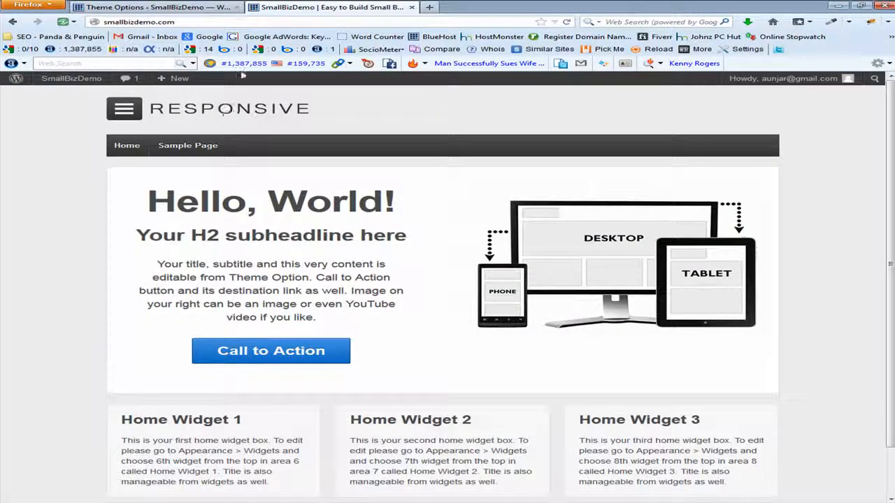
click(180, 9)
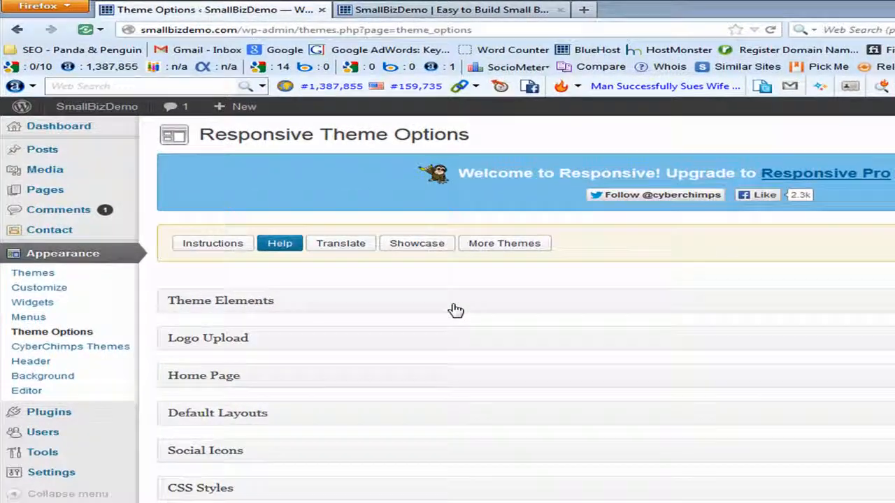
Remove the default Responsive header image, save the header changes, and reload the public home page
click(28, 361)
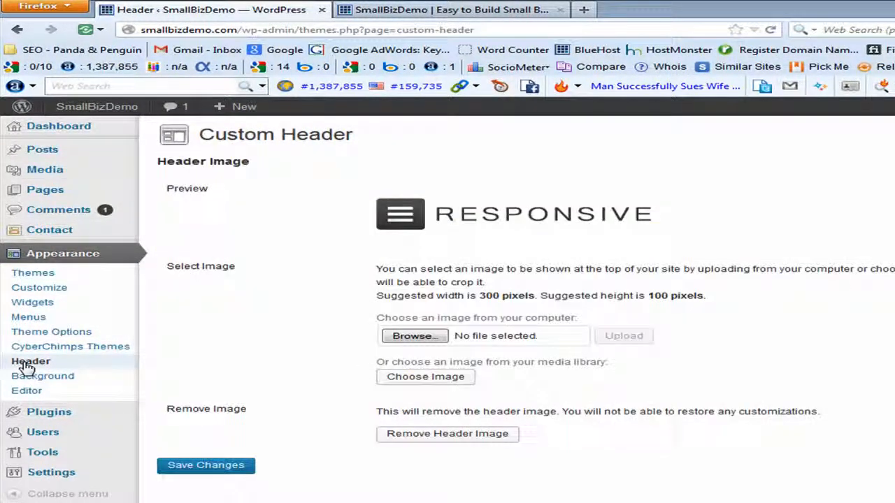
click(439, 435)
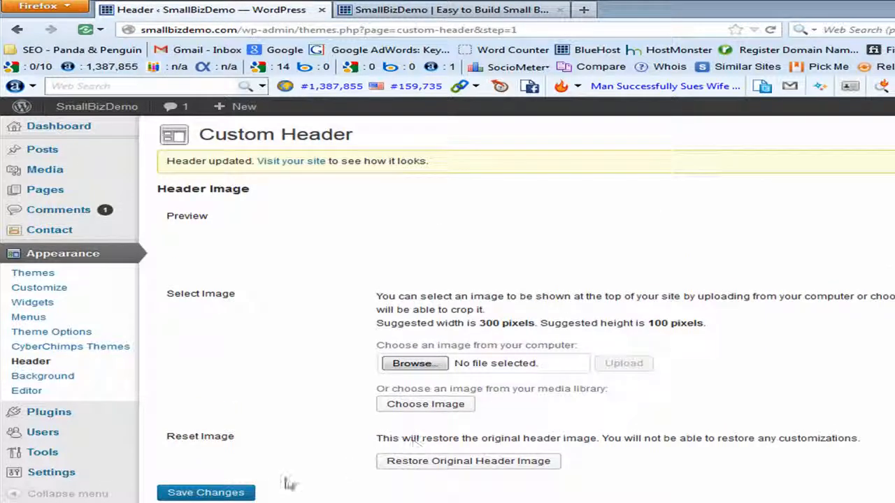
click(224, 492)
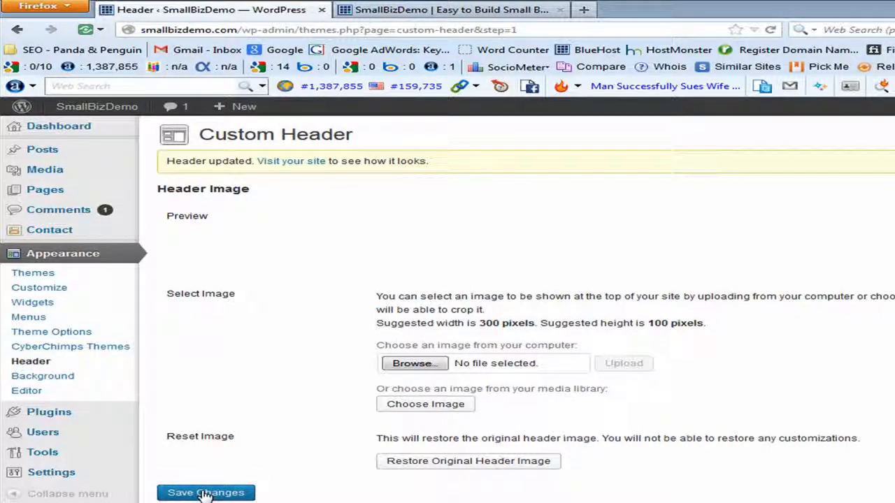
click(481, 20)
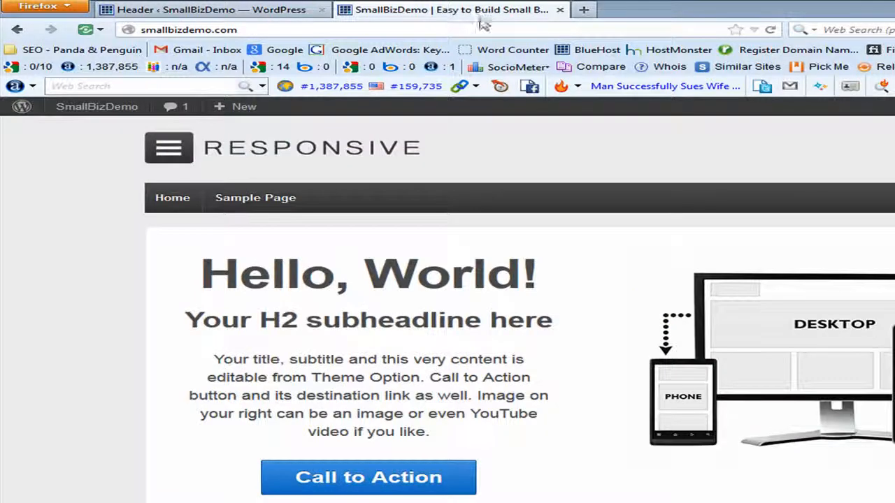
click(771, 31)
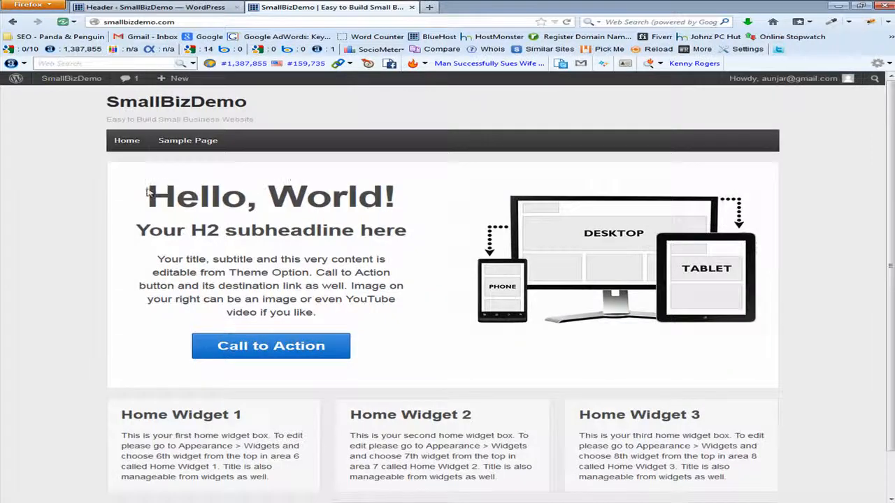
Examine the home page's placeholder headline, subheadline and description text
drag(149, 196, 400, 197)
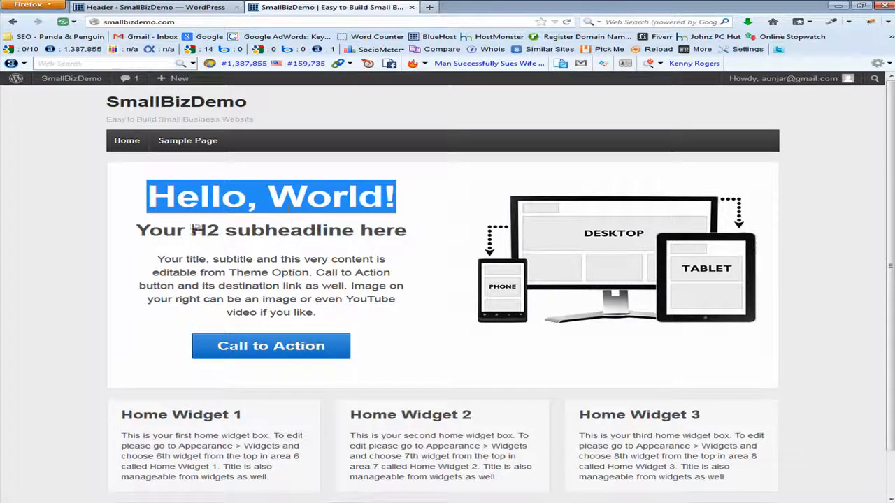
drag(138, 230, 403, 230)
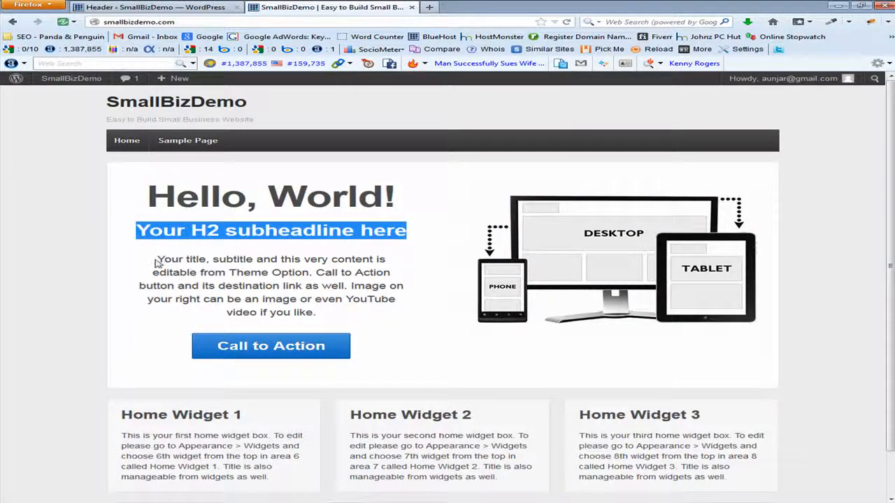
drag(157, 261, 325, 318)
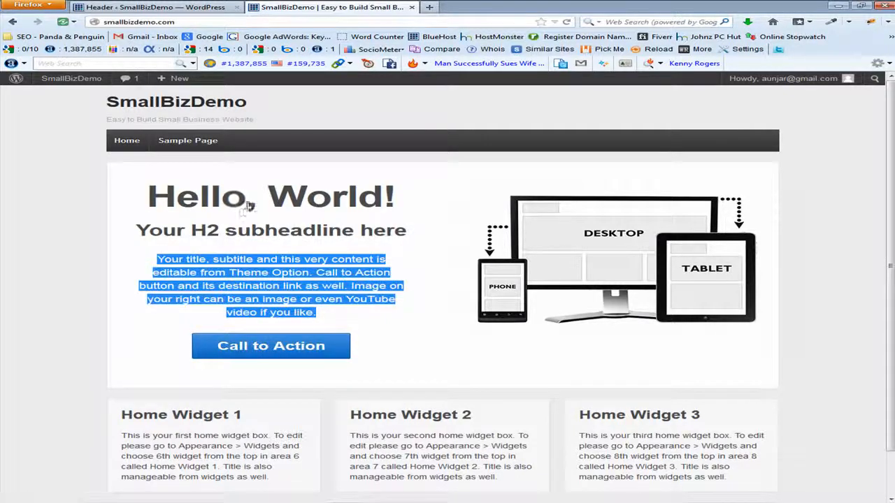
click(217, 197)
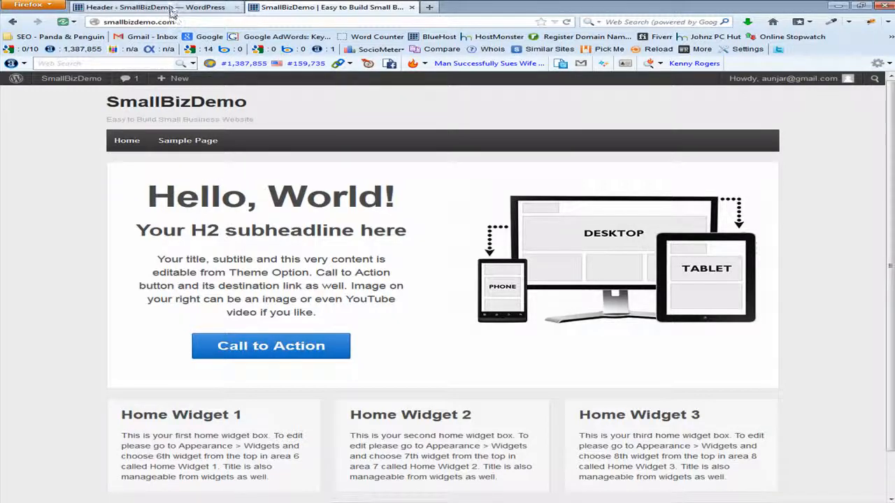
Open the Home Page section of the Responsive theme options in the WordPress admin
click(168, 9)
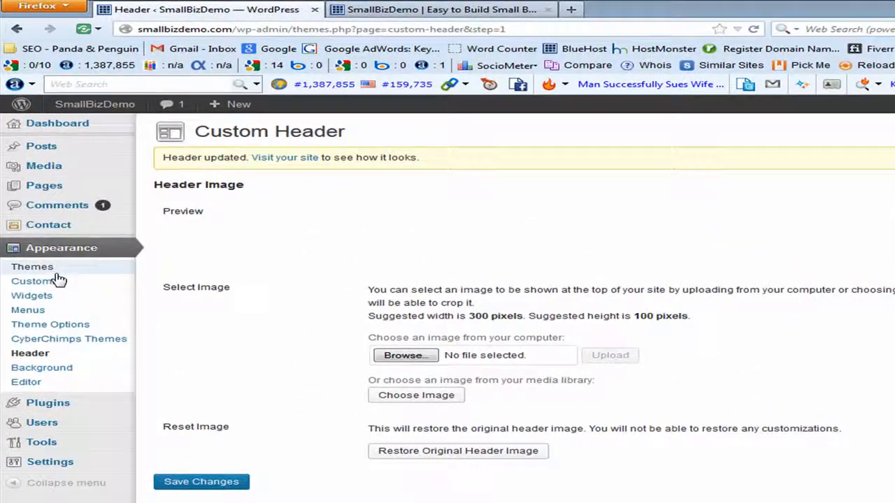
click(59, 327)
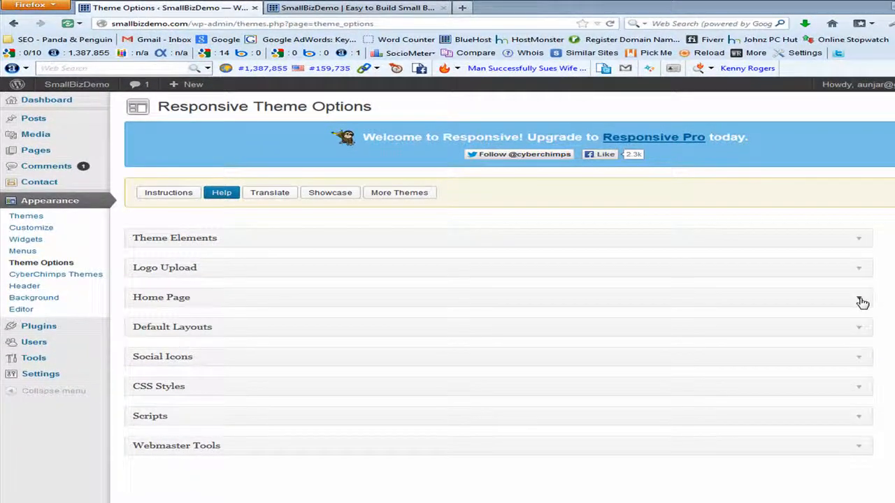
click(861, 299)
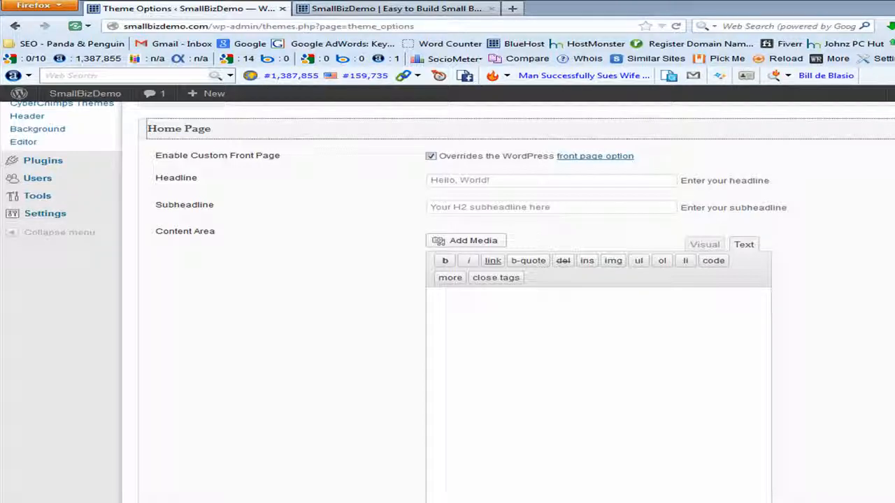
Copy the page header text from the Notepad notes and set the home page headline to "My Business Website!"
key(alt+Tab)
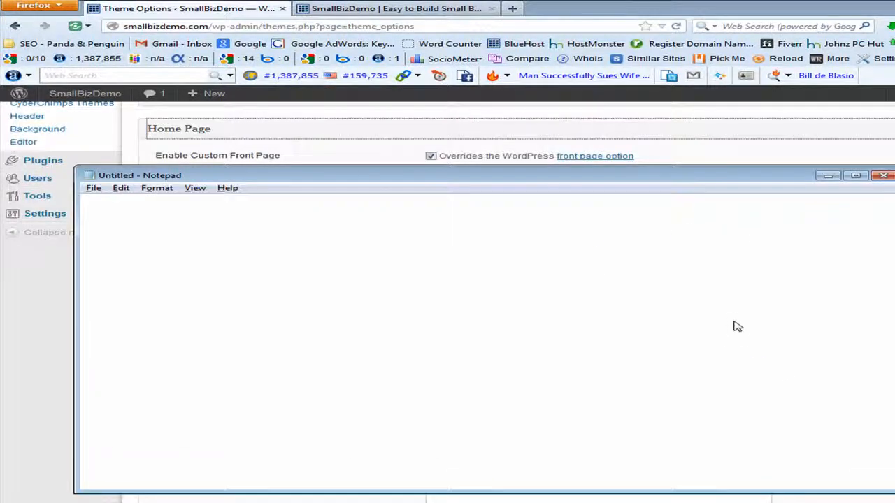
drag(258, 203, 529, 203)
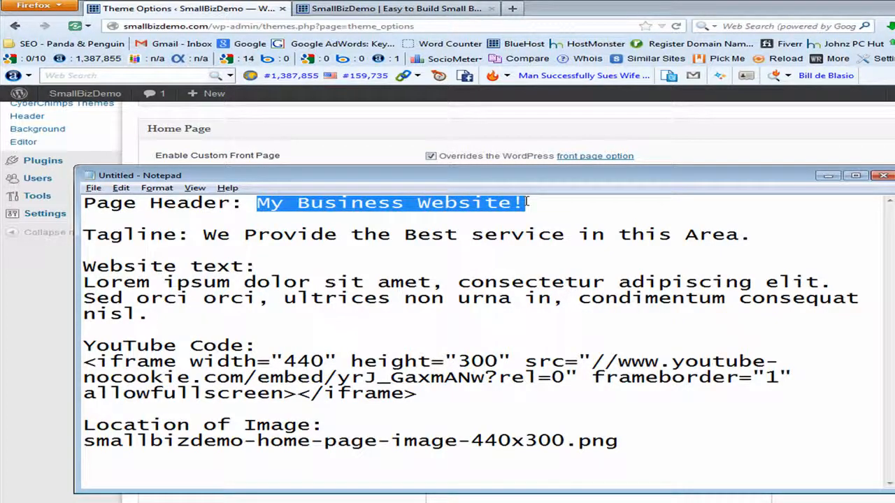
key(alt+Tab)
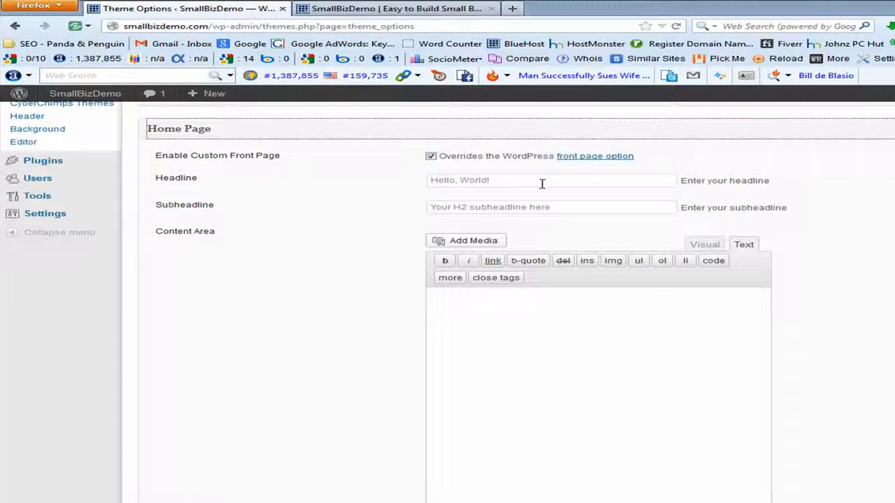
click(355, 9)
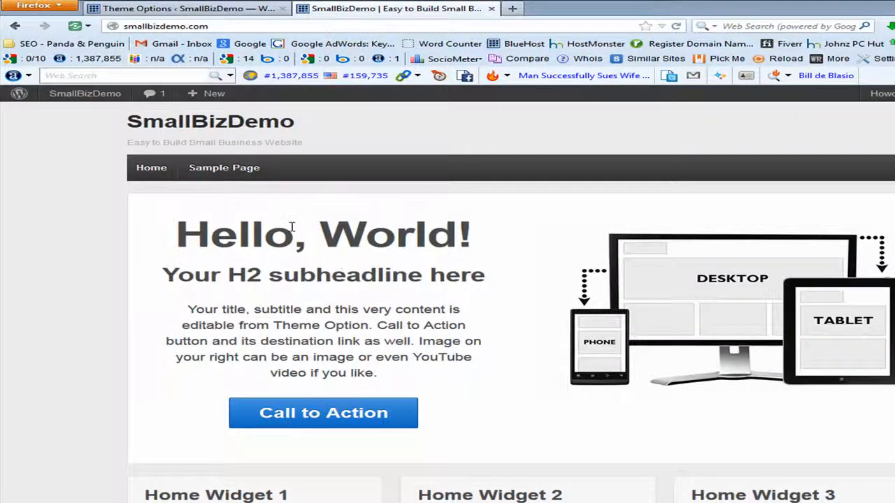
click(250, 9)
click(524, 180)
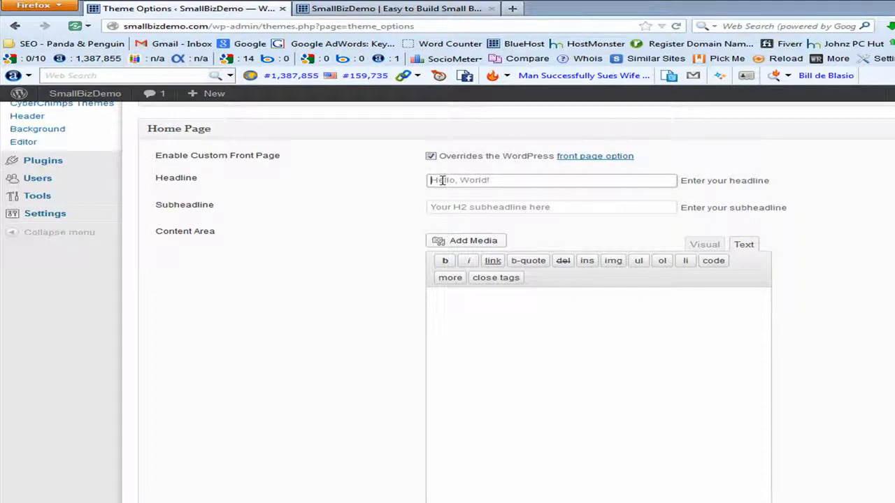
text(My Business Website!)
click(341, 220)
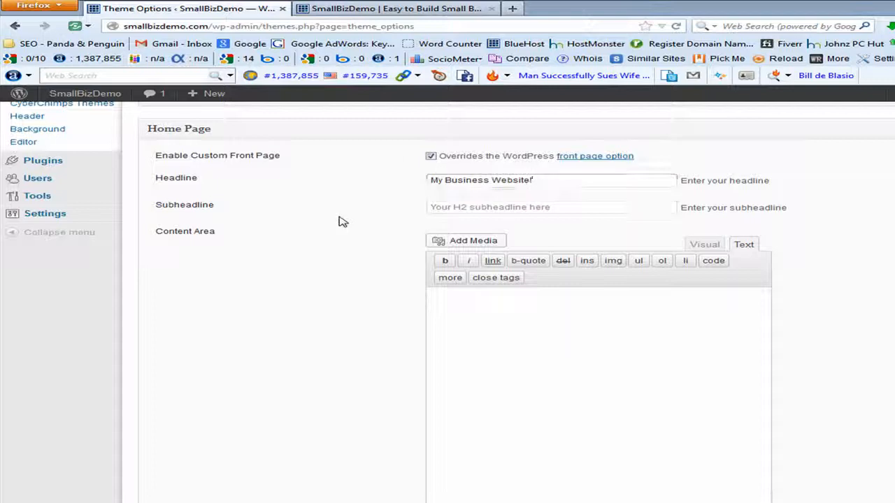
Set the home page subheadline to "We Provide the Best service", copied from the tagline in the Notepad notes
click(443, 206)
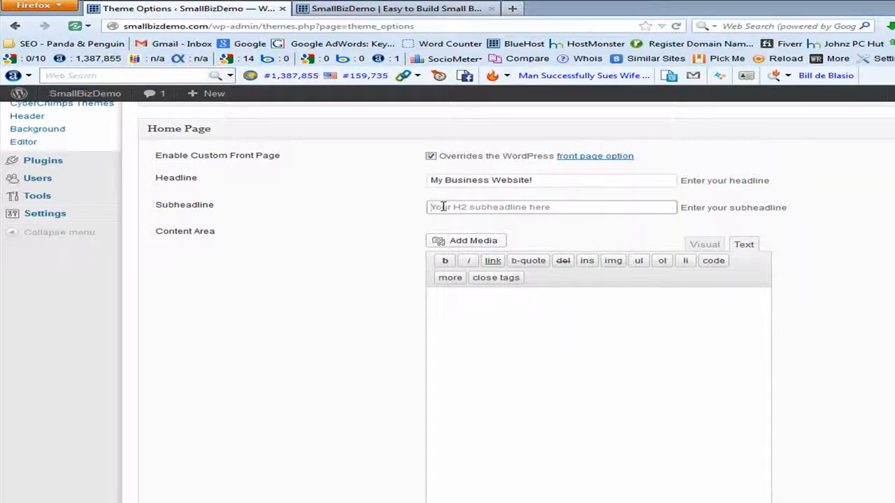
click(394, 8)
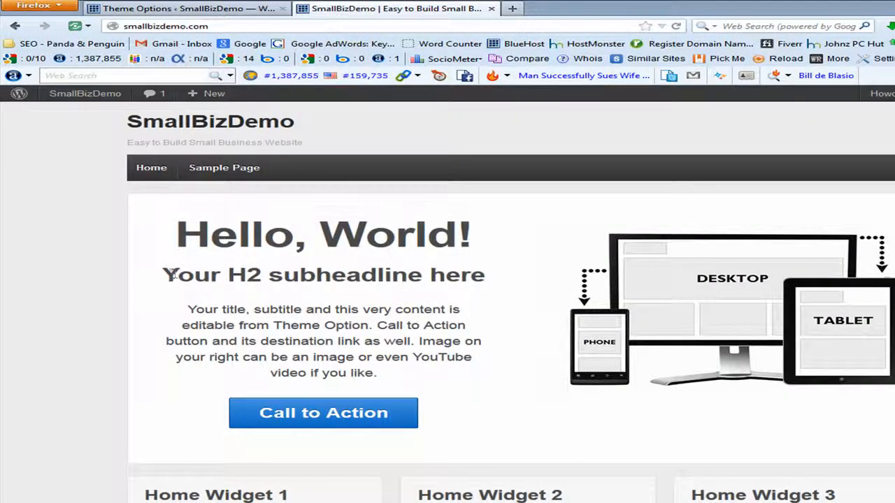
drag(168, 273, 487, 274)
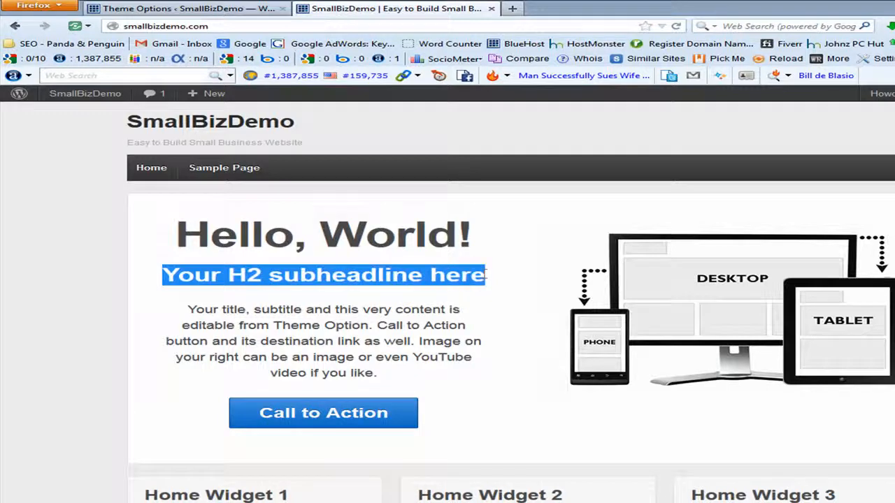
click(179, 9)
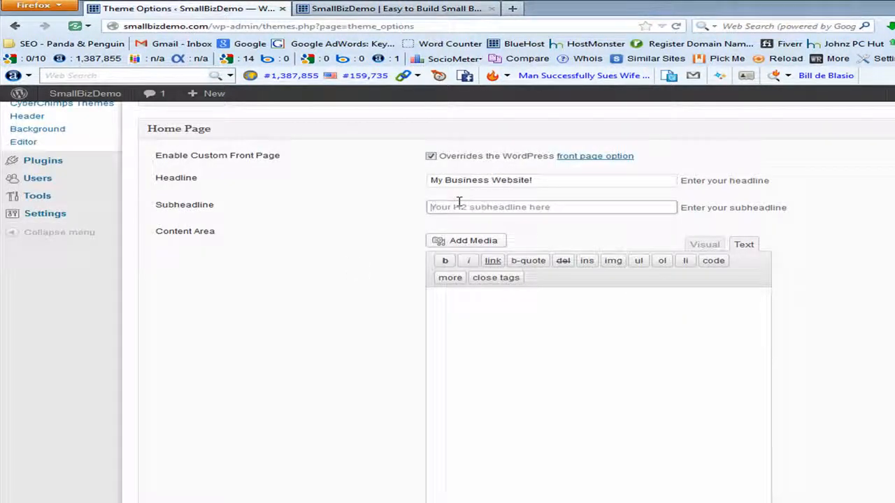
key(alt+Tab)
drag(202, 235, 565, 236)
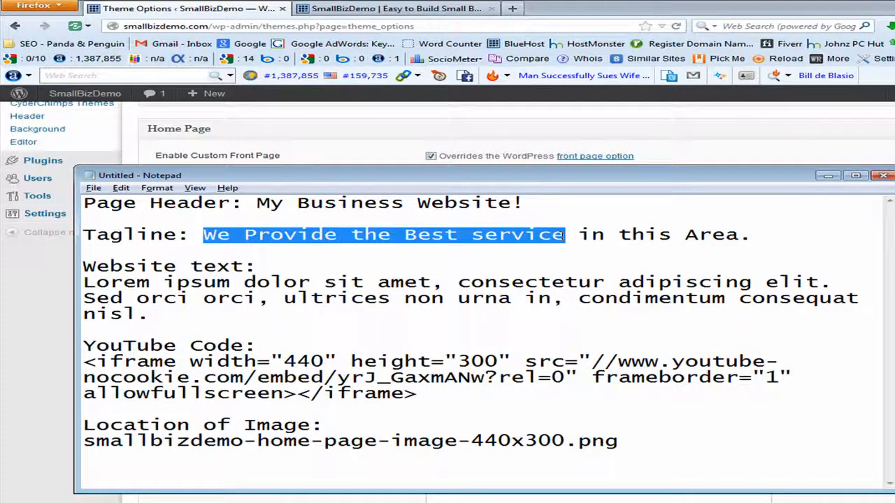
key(ctrl+c)
key(alt+Tab)
key(ctrl+v)
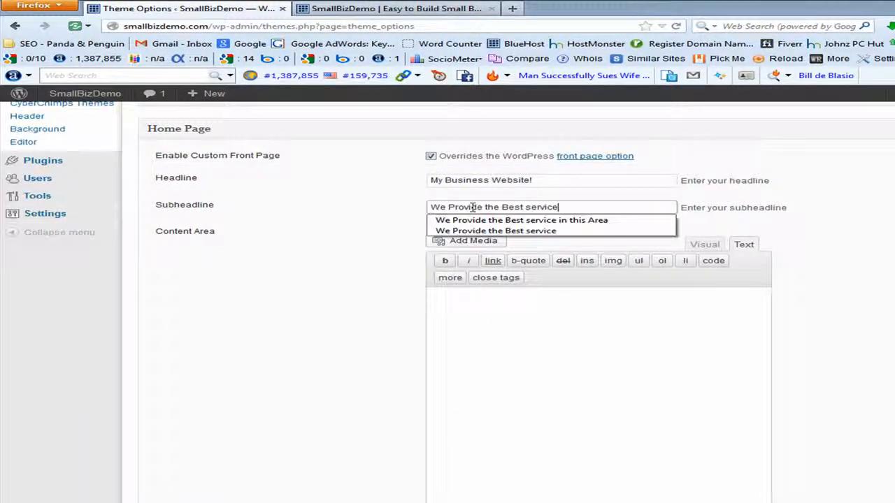
click(464, 231)
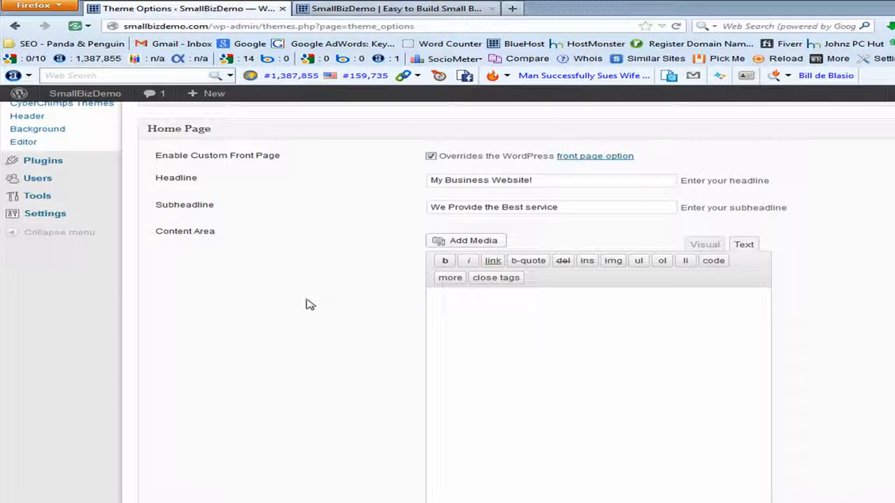
Fill the home page content area with the "Lorem ipsum dolor sit amet" website text copied from the Notepad notes
click(395, 9)
drag(183, 313, 379, 373)
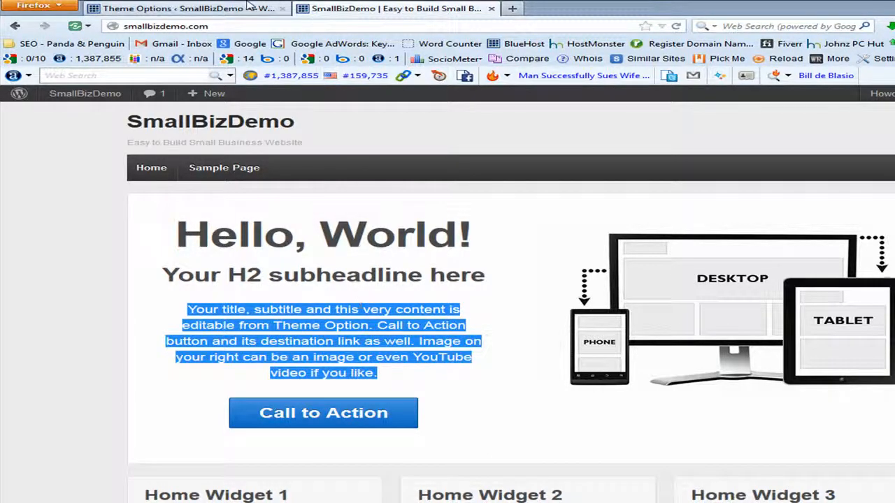
click(215, 8)
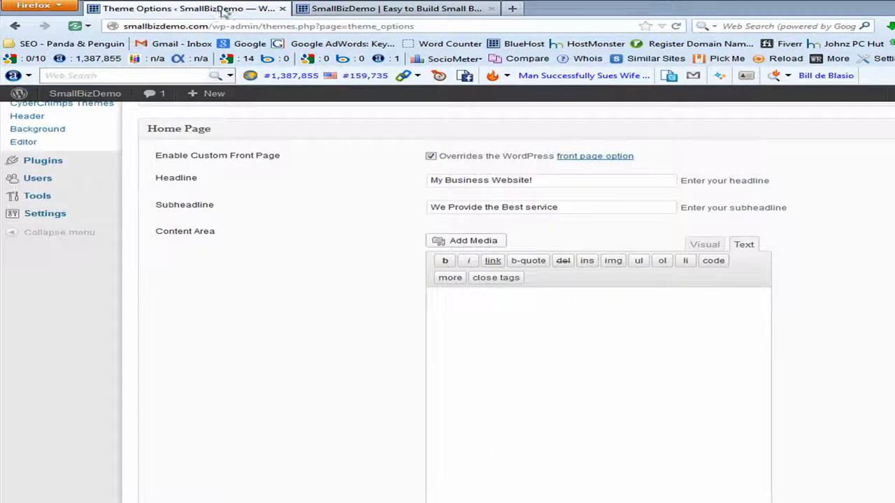
key(alt+Tab)
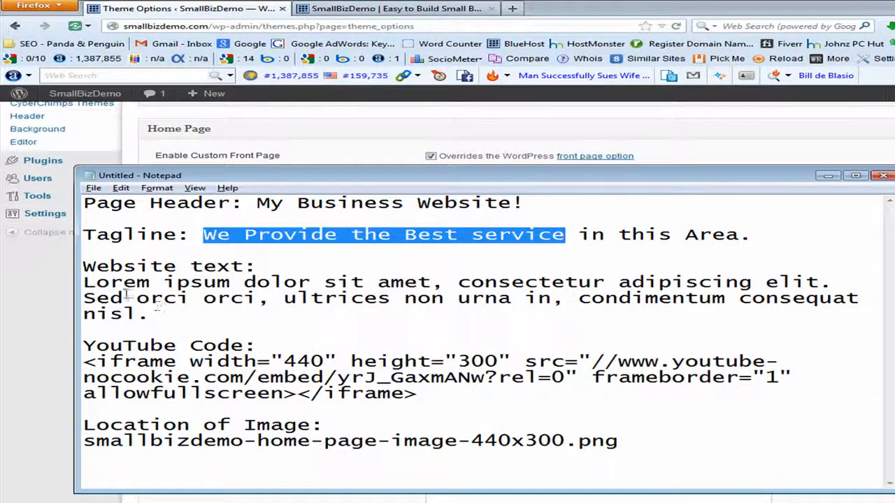
drag(84, 283, 151, 315)
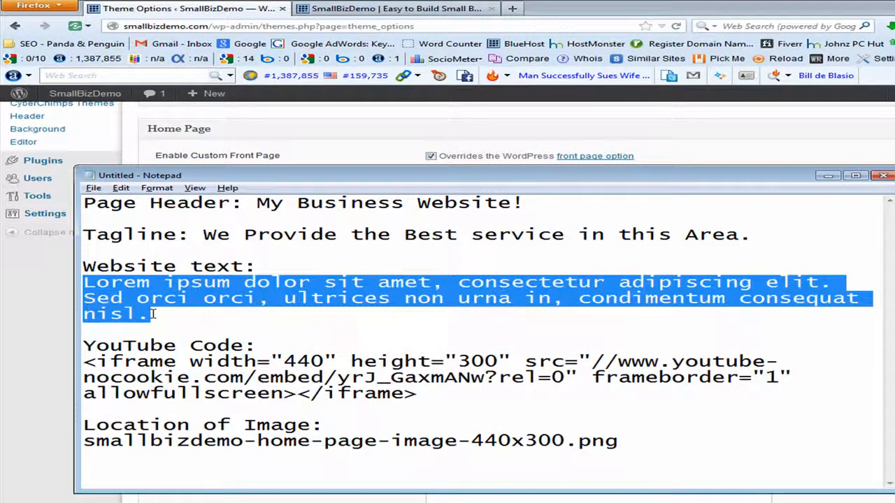
key(alt+Tab)
click(449, 304)
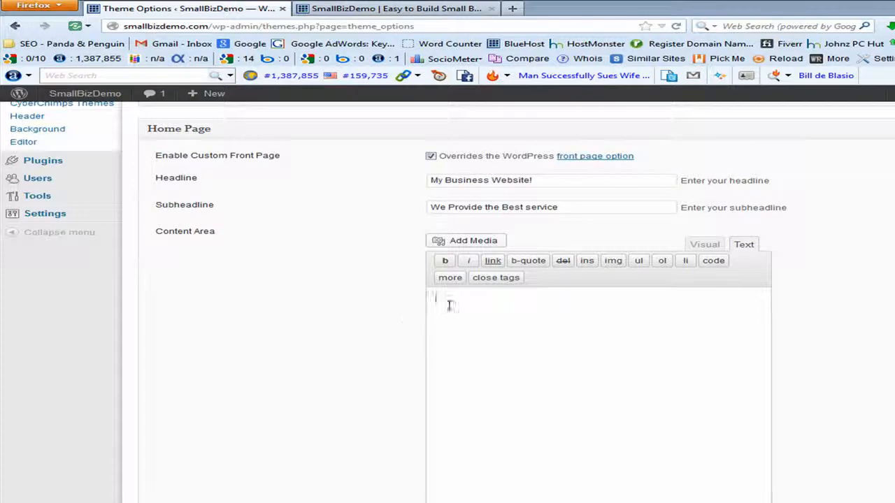
key(ctrl+v)
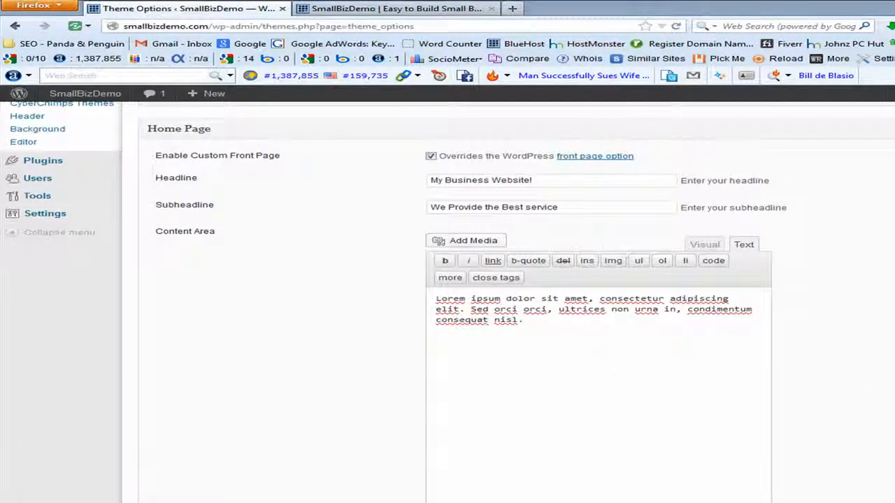
Review the Home Page section's entries and save the theme options
scroll(524, 328, down, 2)
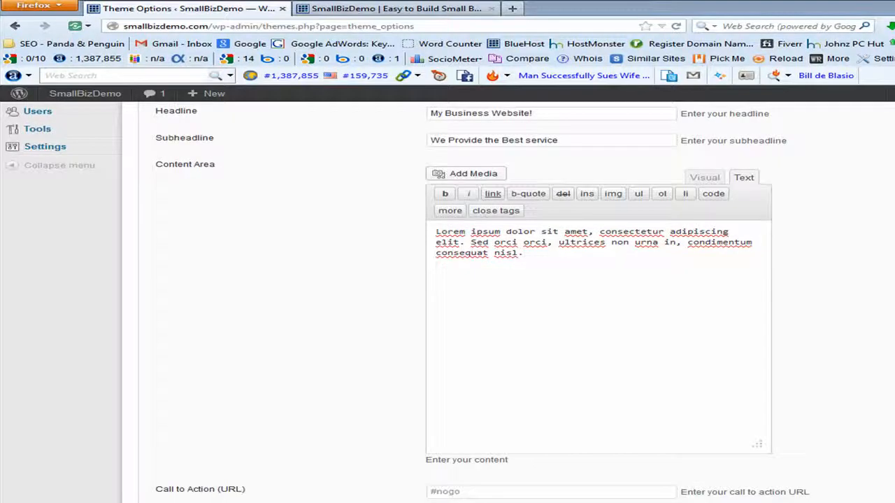
scroll(506, 300, down, 12)
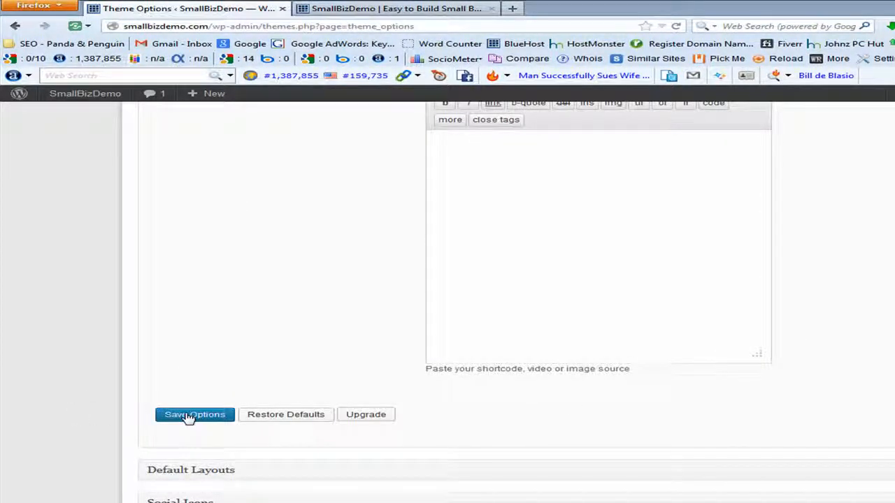
scroll(243, 340, up, 8)
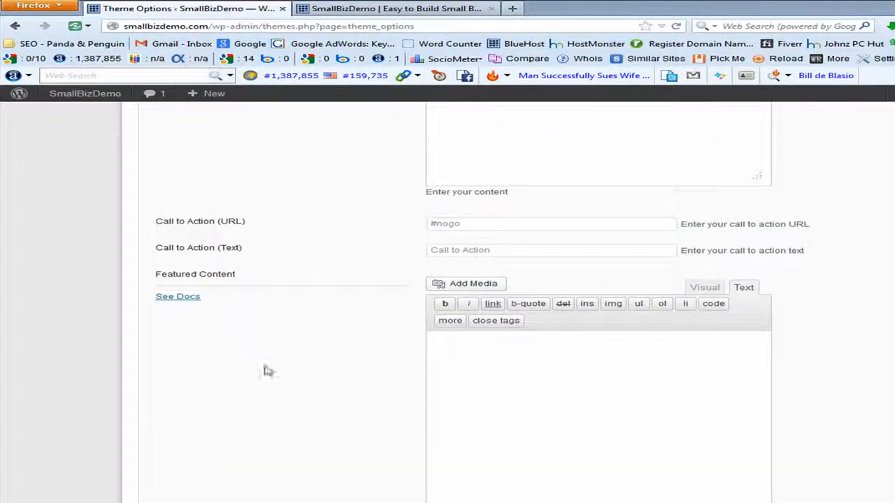
scroll(329, 332, up, 7)
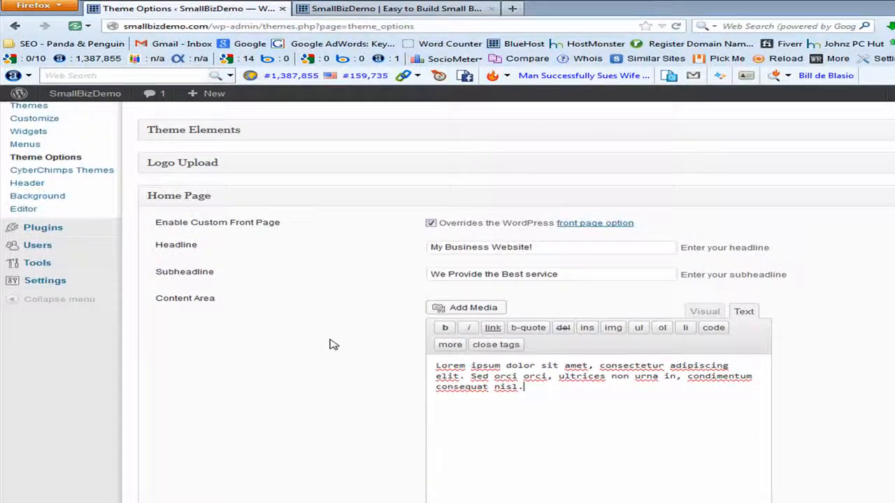
scroll(329, 337, down, 10)
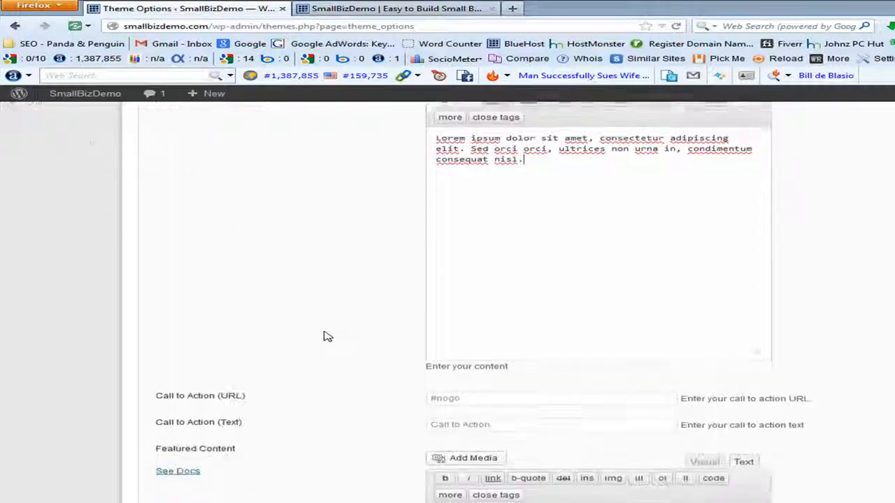
scroll(325, 337, down, 3)
click(198, 417)
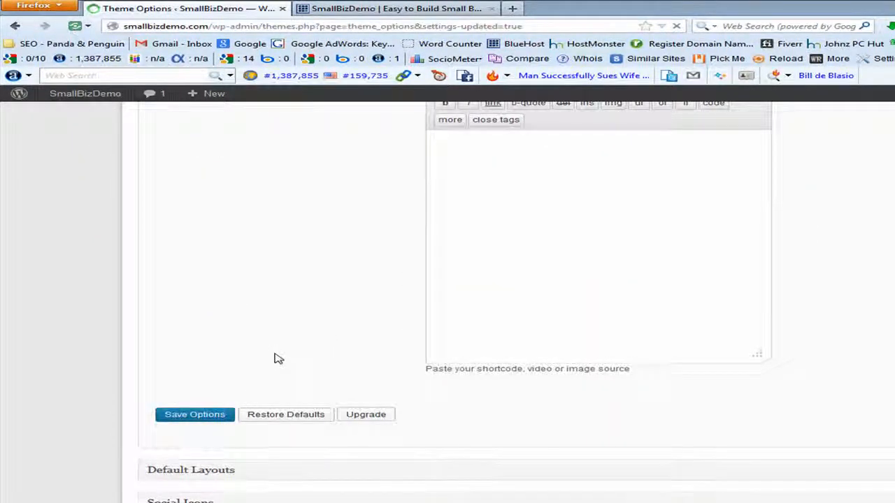
Reload the public home page and examine its headline, subheadline, description text and Call to Action button
click(393, 8)
click(489, 419)
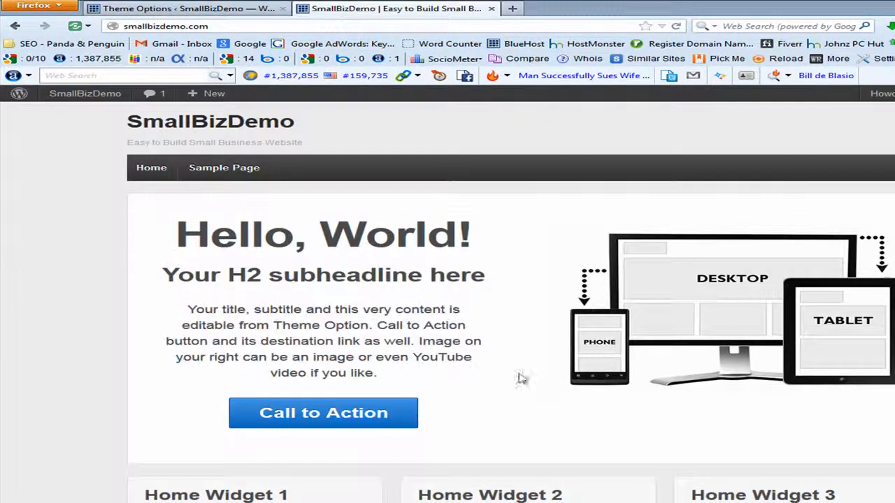
click(676, 26)
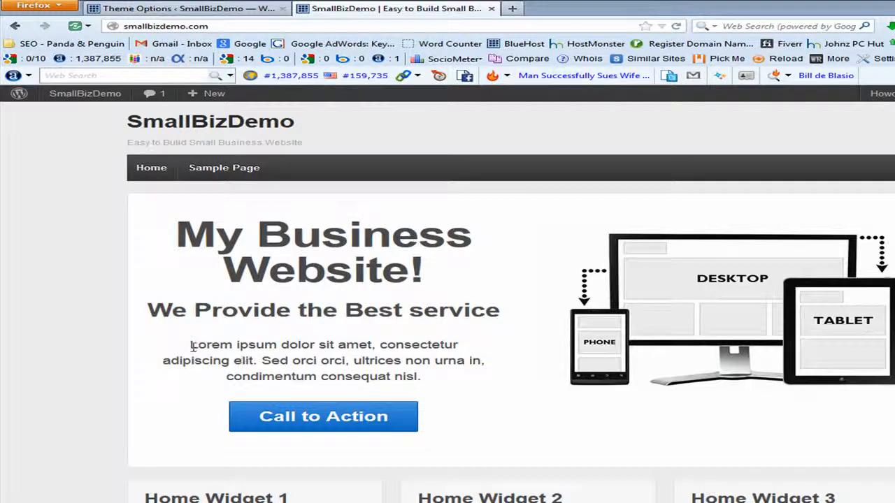
drag(193, 345, 422, 377)
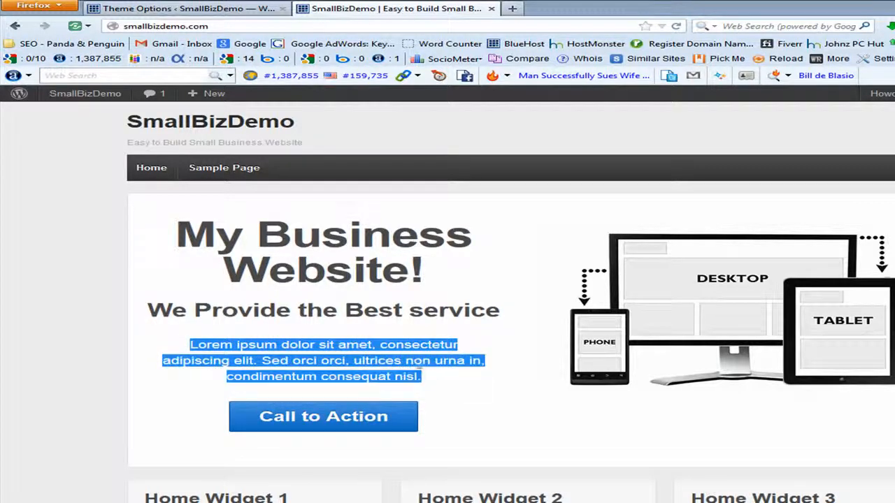
click(310, 341)
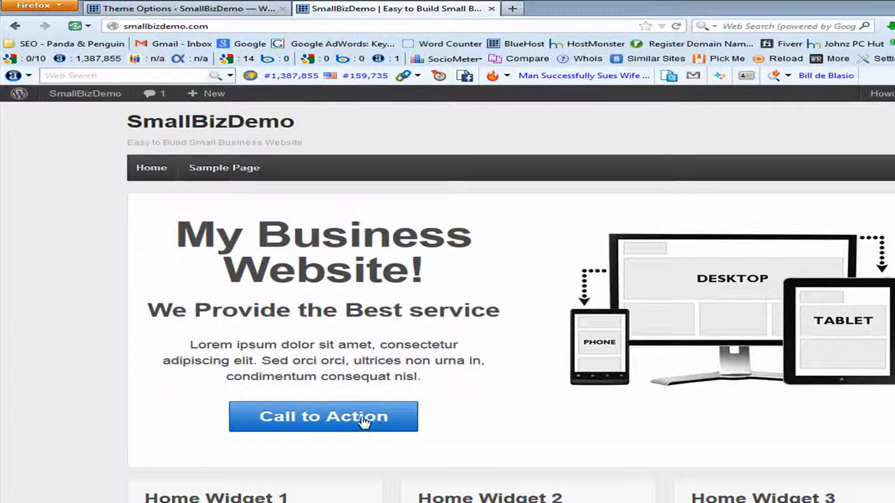
Set the call to action text in the theme options' Home Page section to "Contact Us Now!"
click(225, 8)
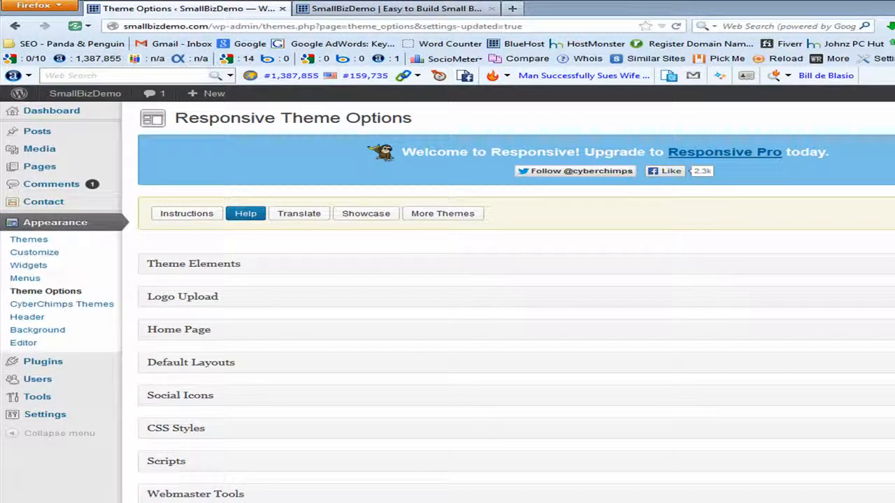
click(179, 329)
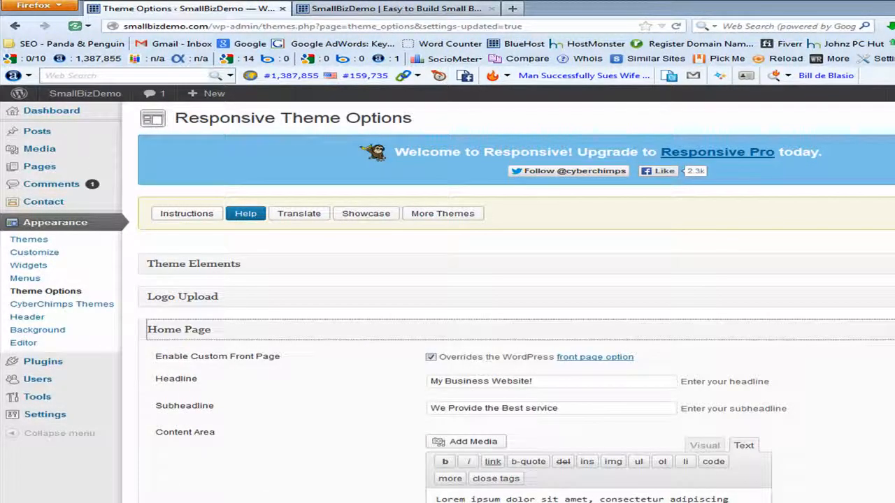
scroll(447, 301, down, 2)
scroll(765, 291, down, 7)
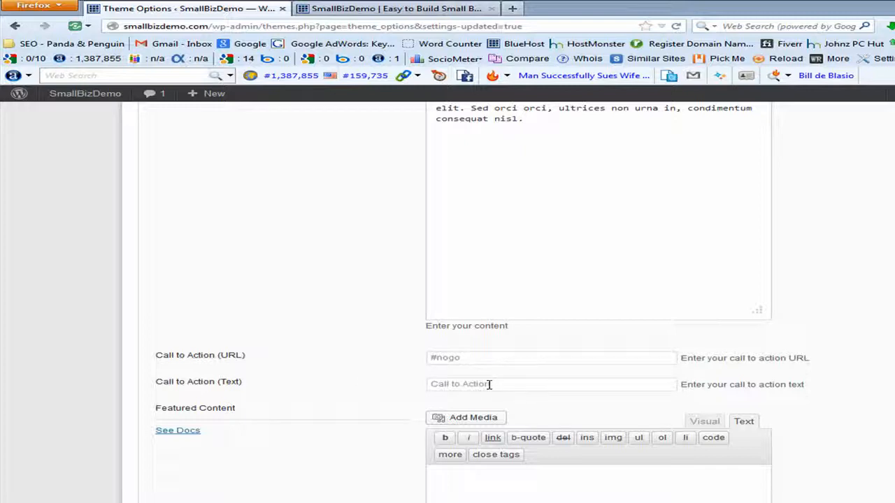
click(430, 384)
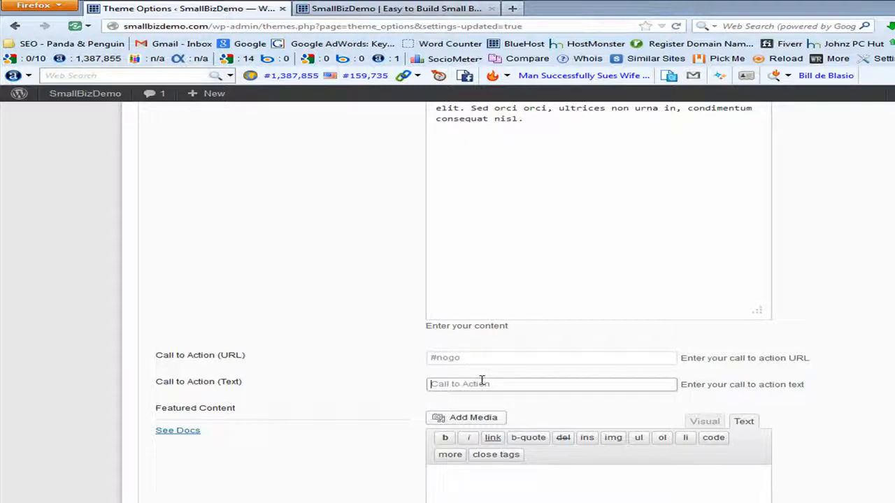
text(Contact Us Now!)
click(474, 357)
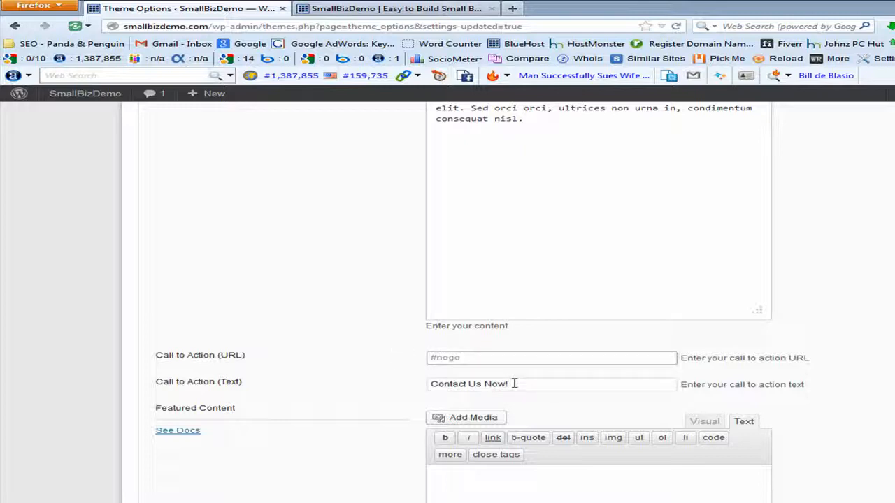
key(ctrl+Tab)
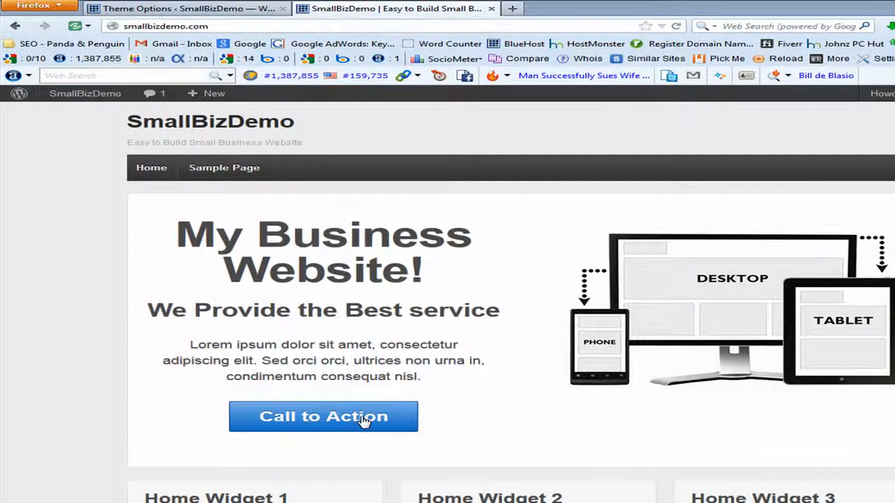
click(213, 8)
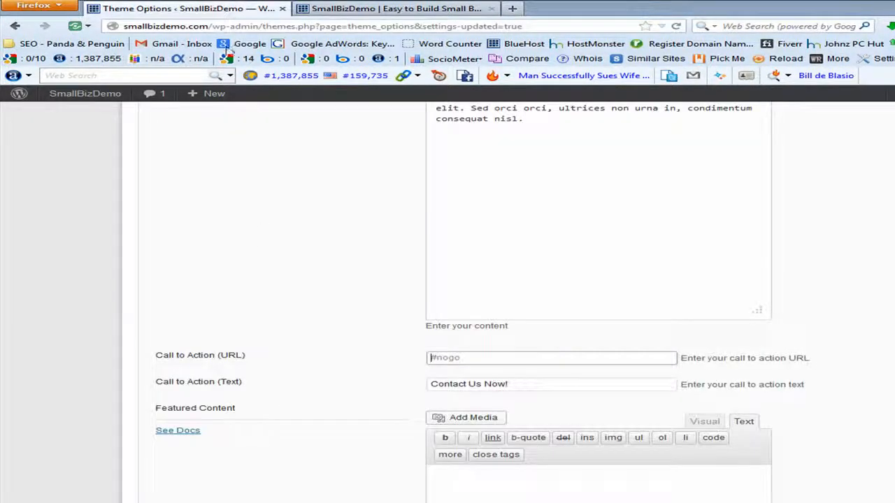
click(462, 357)
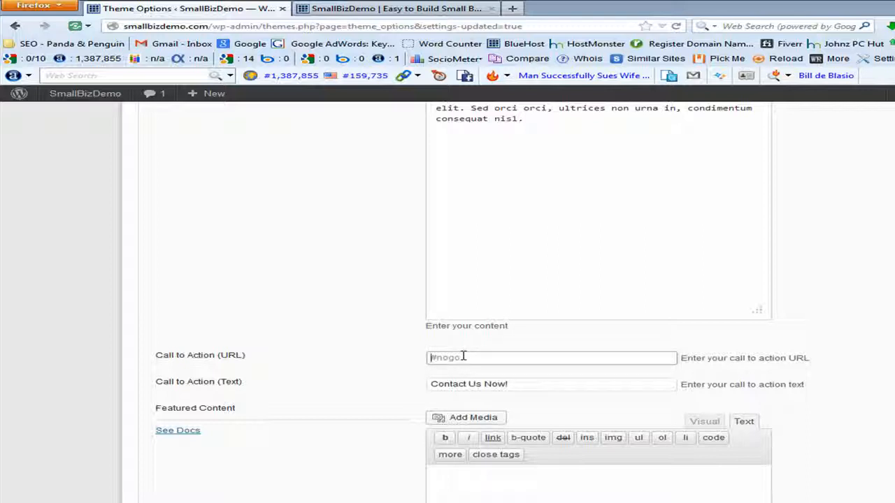
text(http://www.smallbizdemo)
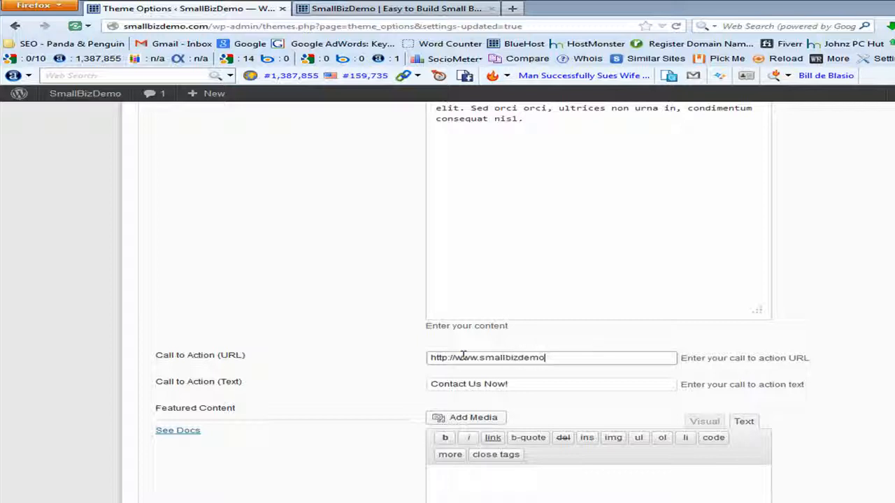
text(.com/about-us.com)
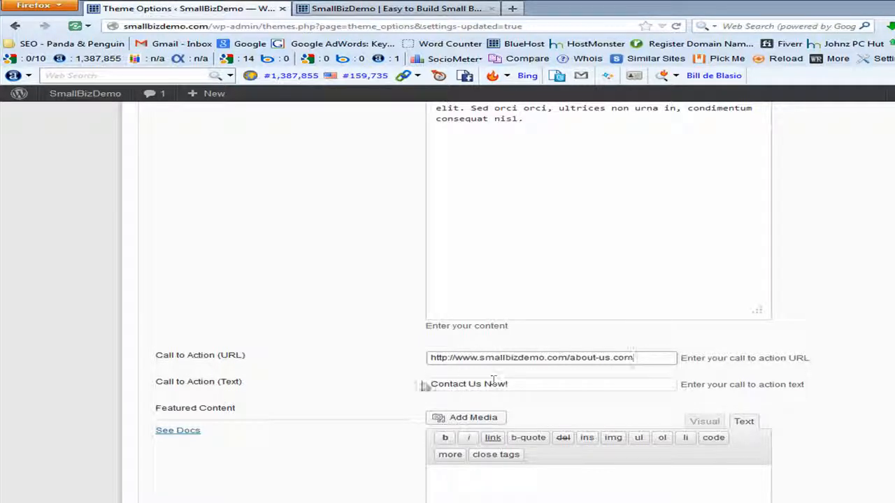
Save the theme options and reload the public home page to check the call to action button
scroll(350, 421, down, 5)
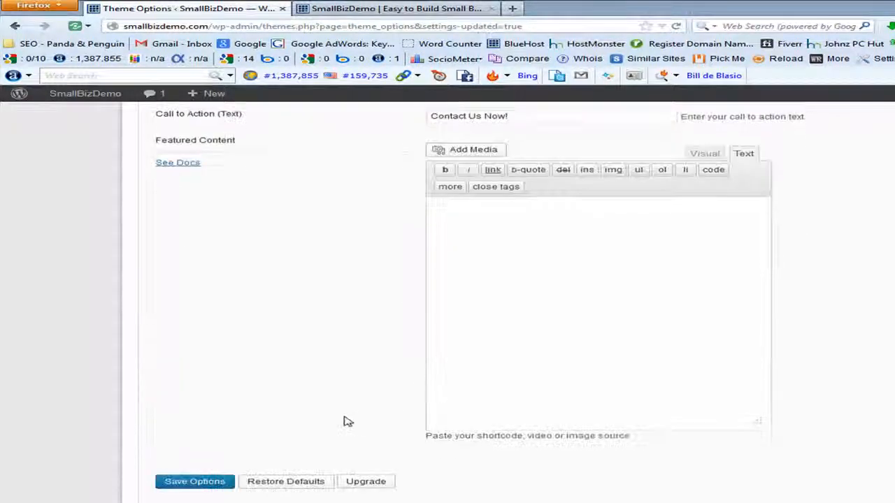
scroll(348, 421, down, 1)
click(188, 416)
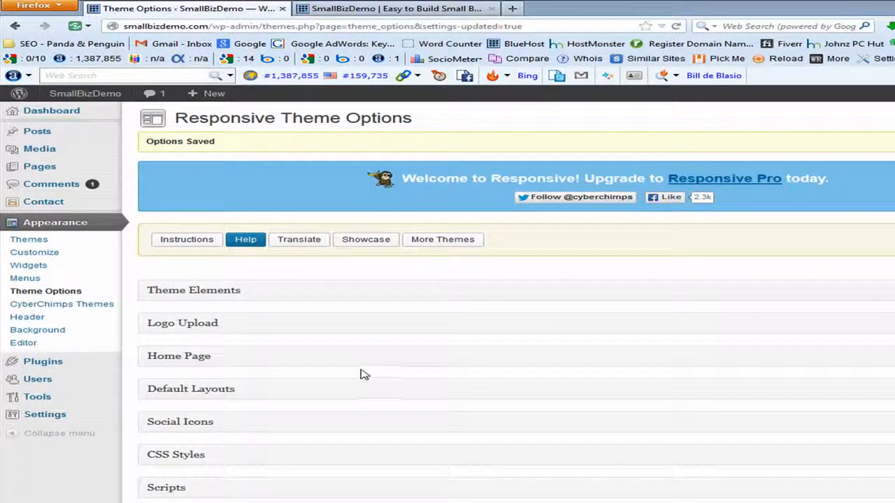
click(395, 8)
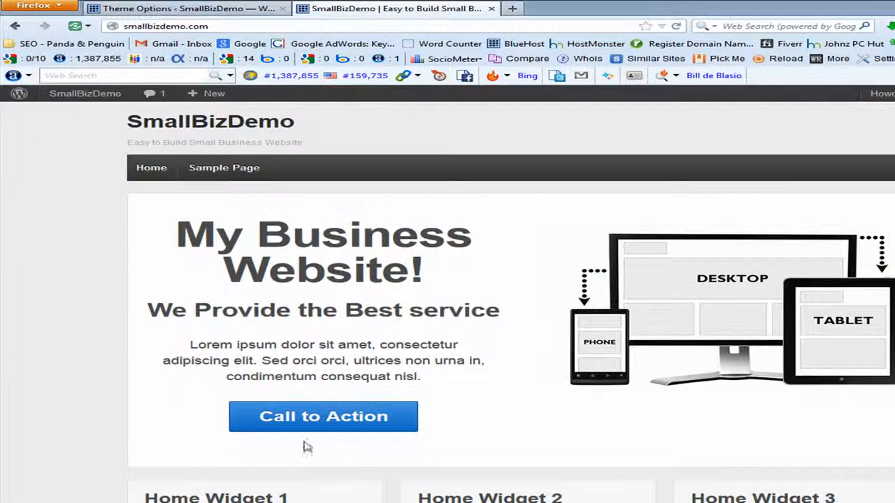
click(675, 28)
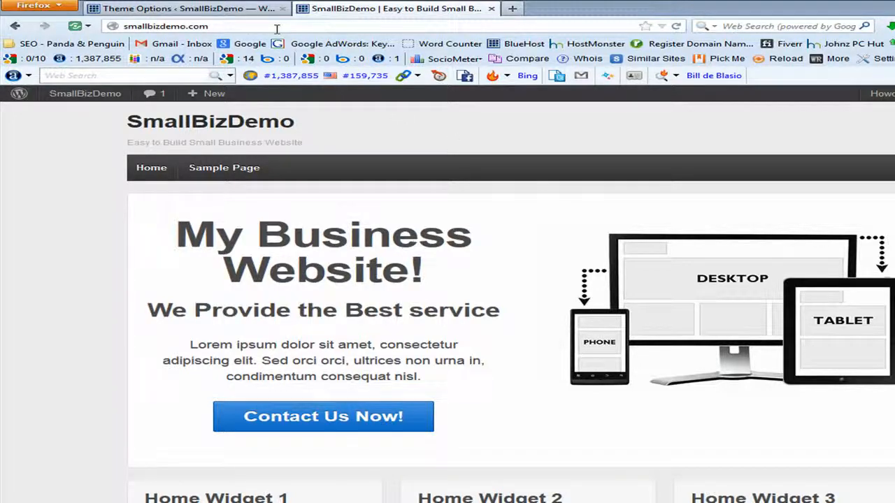
Upload smallbizdemo-home-page-image-440x300.png as media for the Featured Content area of the Home Page theme options
click(197, 10)
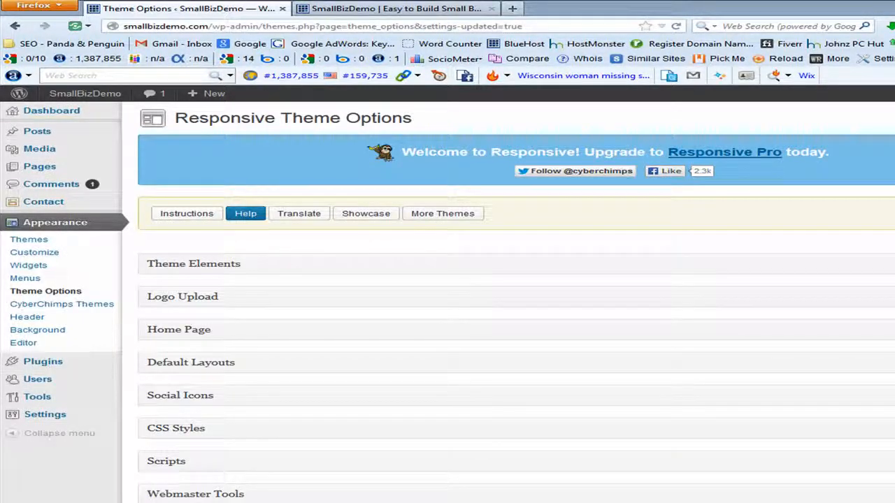
click(179, 330)
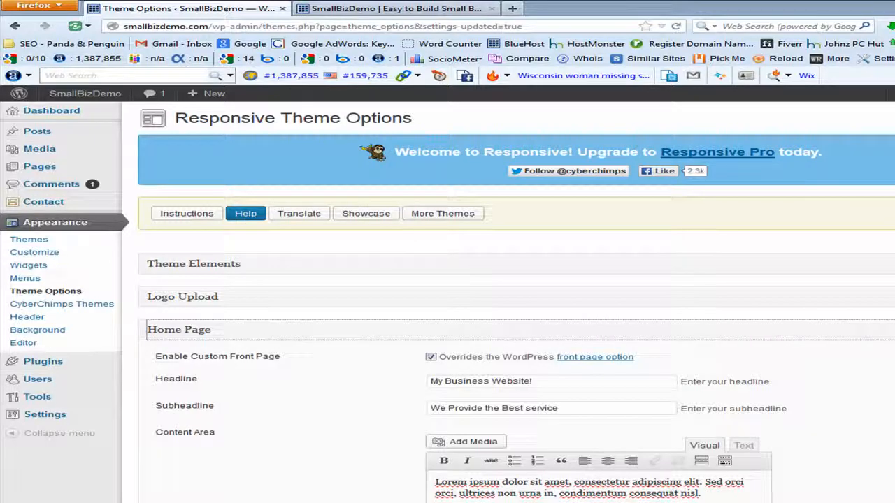
scroll(516, 307, down, 1)
scroll(513, 333, down, 5)
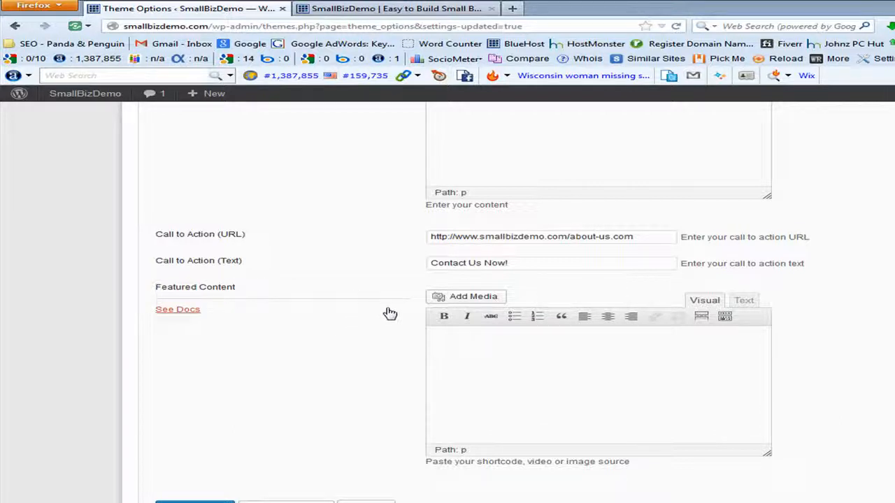
click(473, 298)
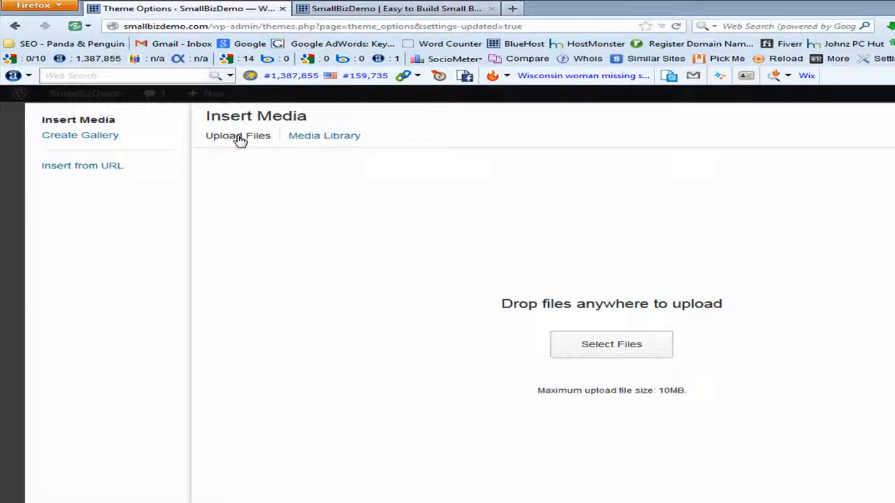
click(610, 346)
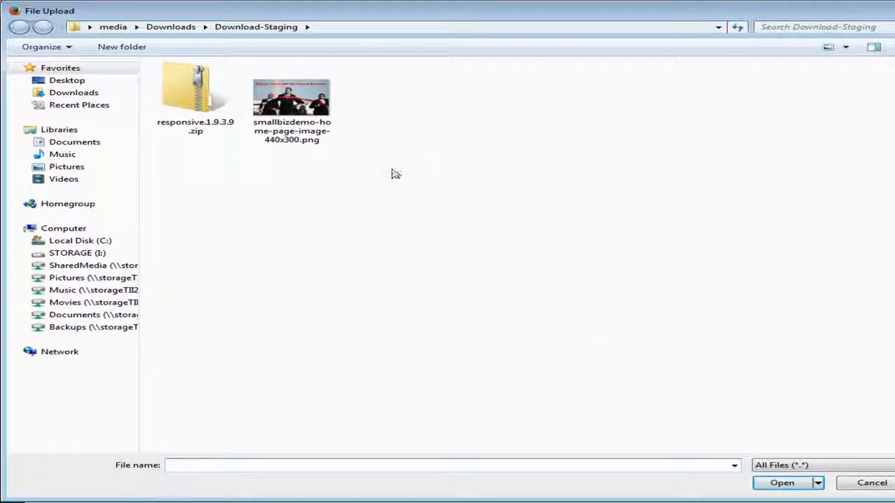
click(290, 107)
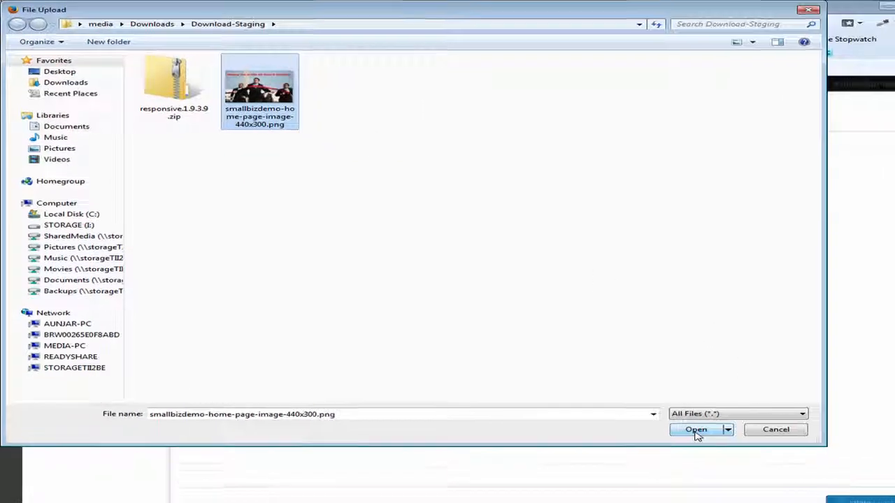
click(696, 431)
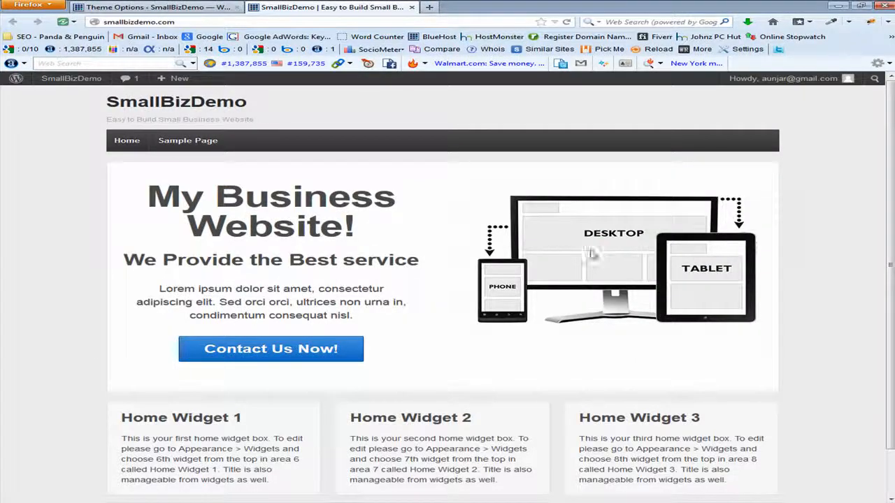
Insert the uploaded home page image into the Featured Content area and save the theme options
click(212, 10)
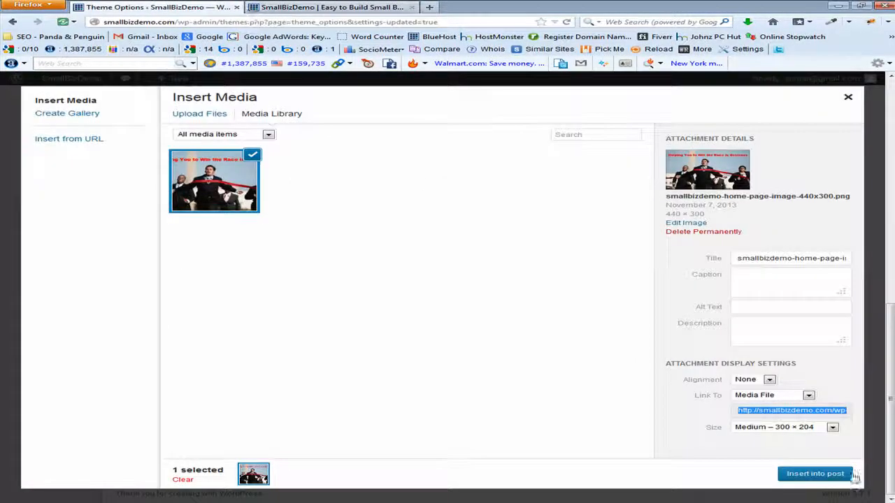
click(808, 477)
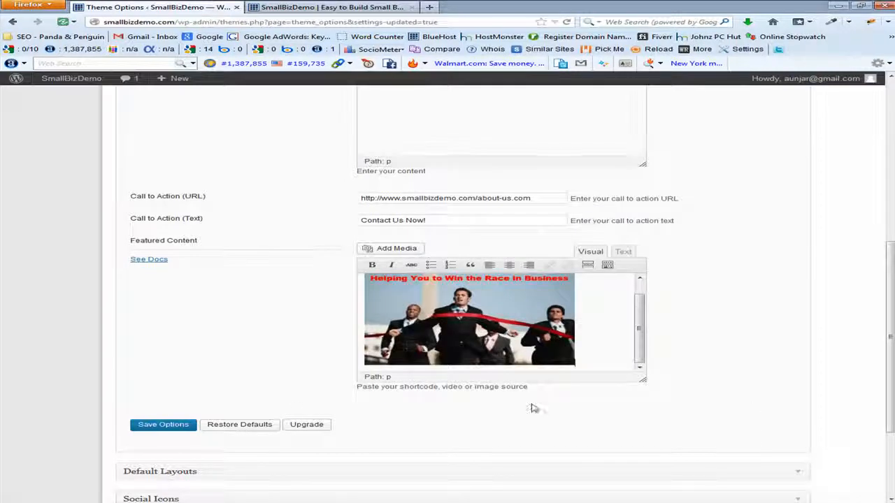
click(154, 428)
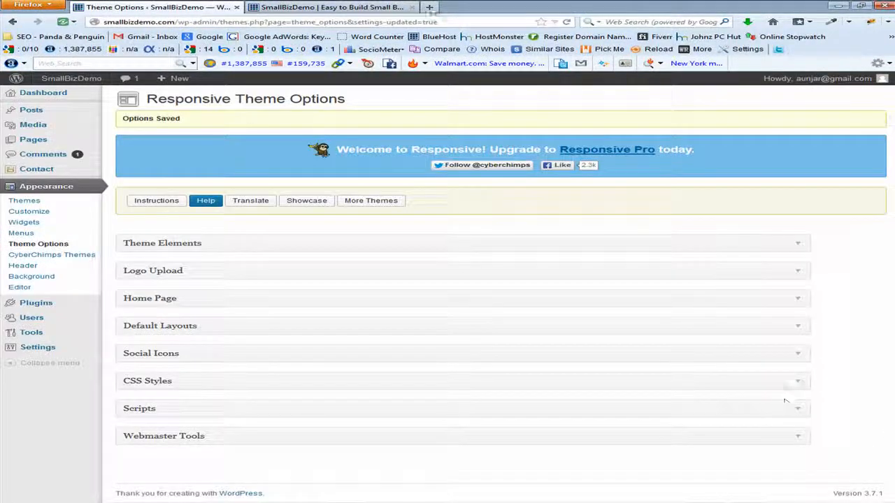
Reload the public home page and examine its featured image and the headings of Home Widget 1, 2 and 3
click(353, 8)
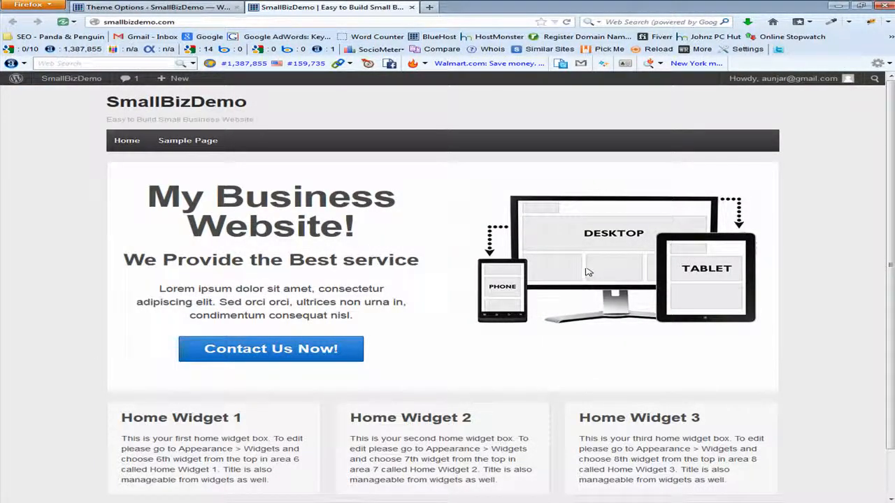
click(572, 25)
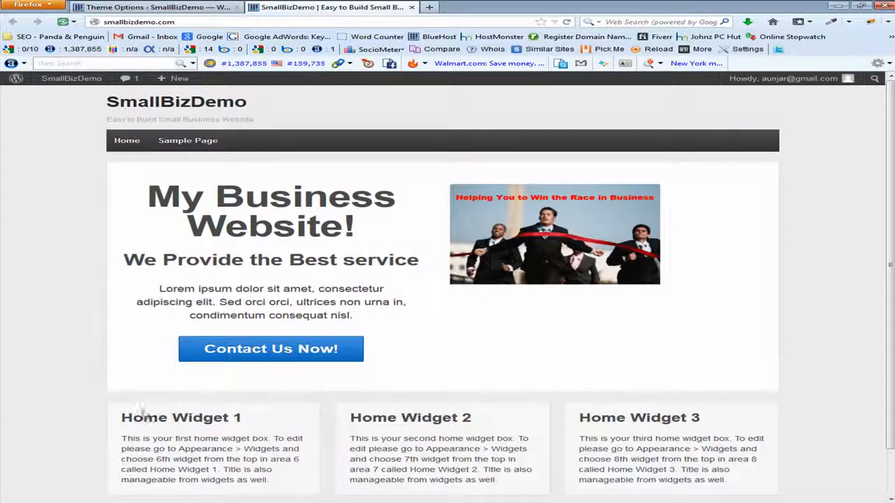
drag(124, 418, 243, 420)
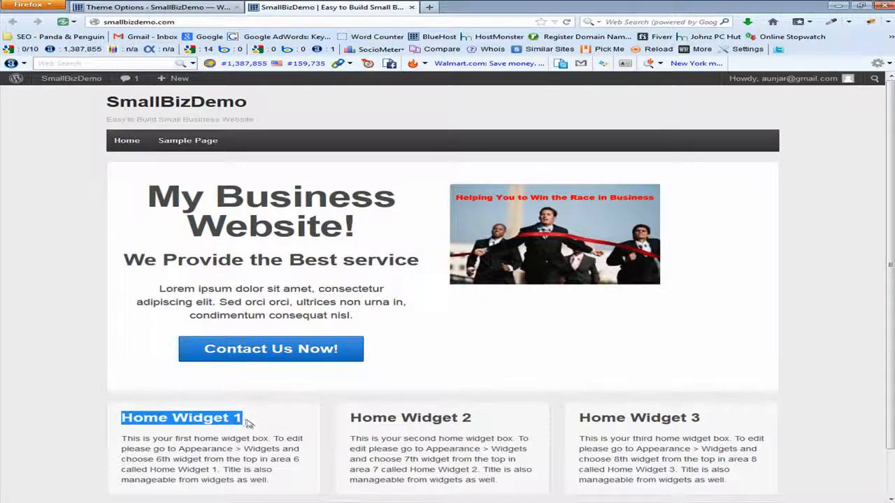
drag(358, 418, 471, 419)
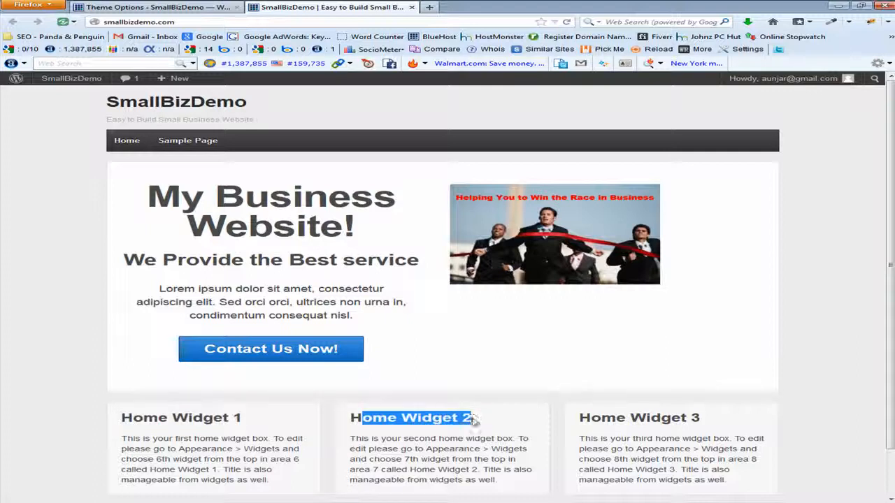
drag(581, 417, 702, 419)
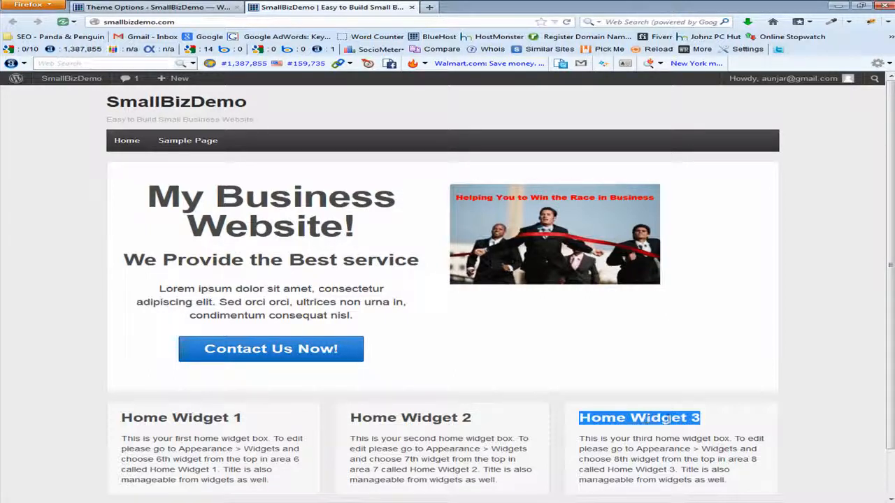
click(736, 424)
Open the Widgets settings in the site admin and expand the Home Widget 1, Home Widget 2 and Home Widget 3 areas
click(210, 7)
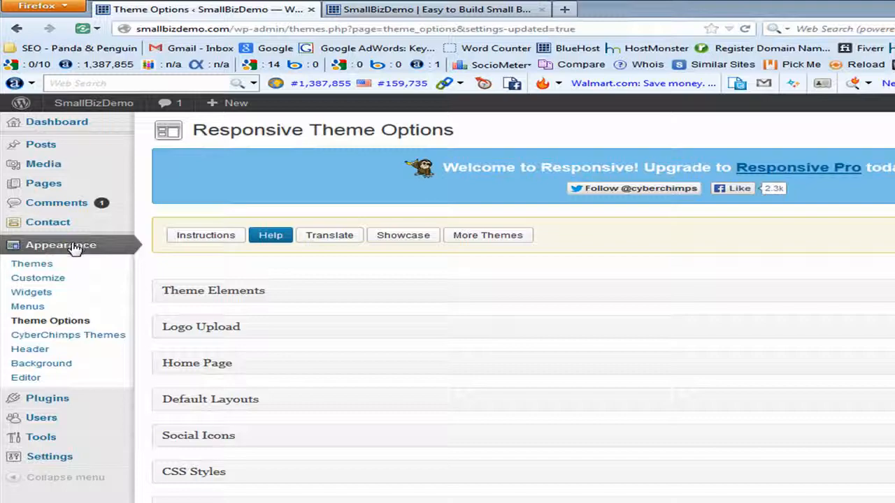
click(32, 297)
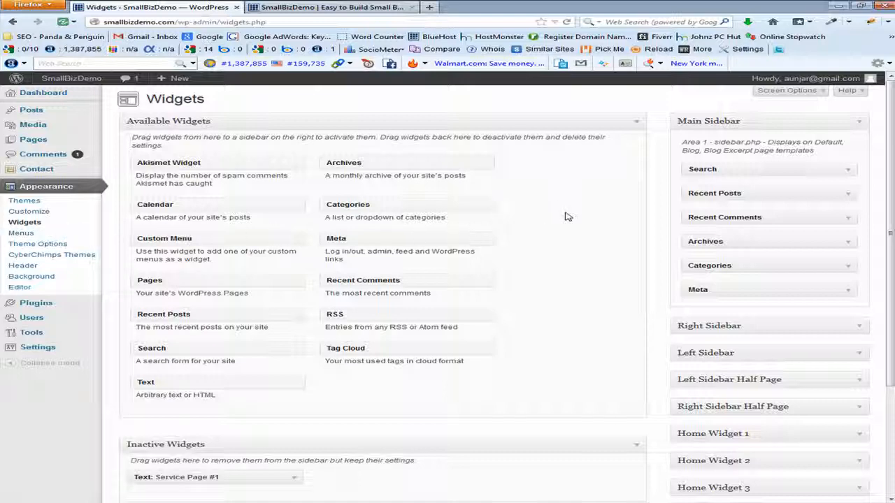
scroll(881, 235, down, 3)
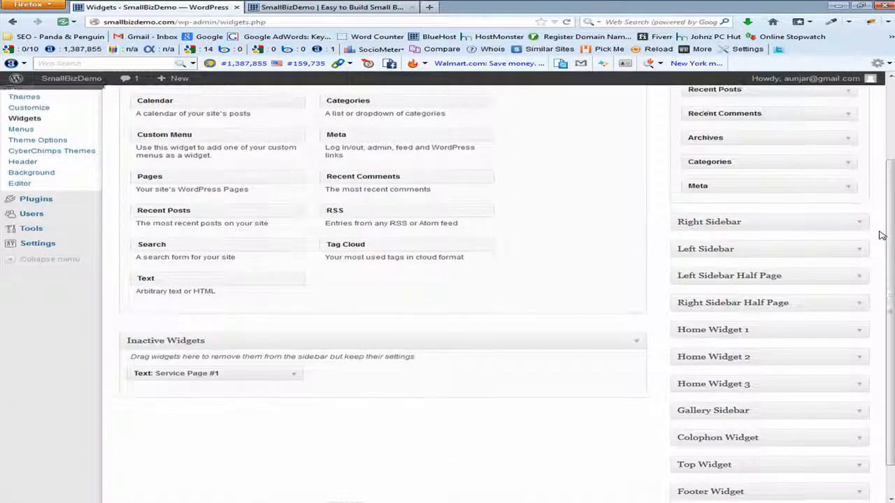
scroll(881, 235, down, 1)
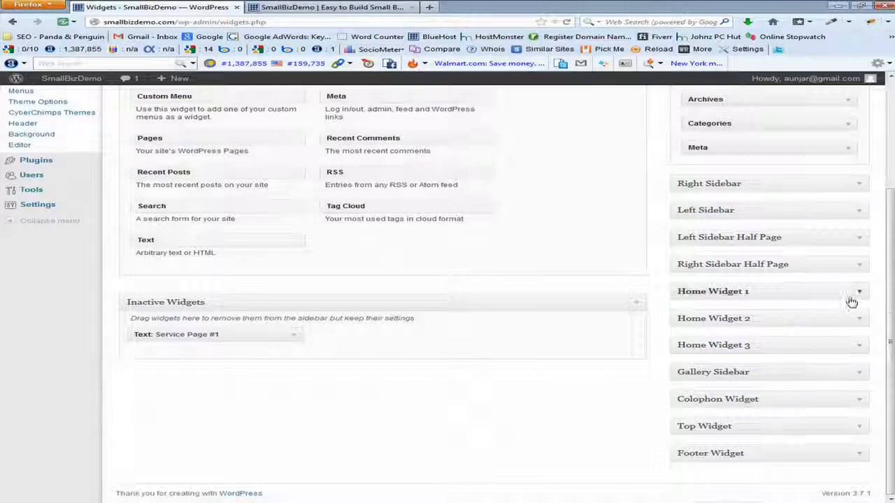
click(859, 294)
scroll(866, 305, down, 1)
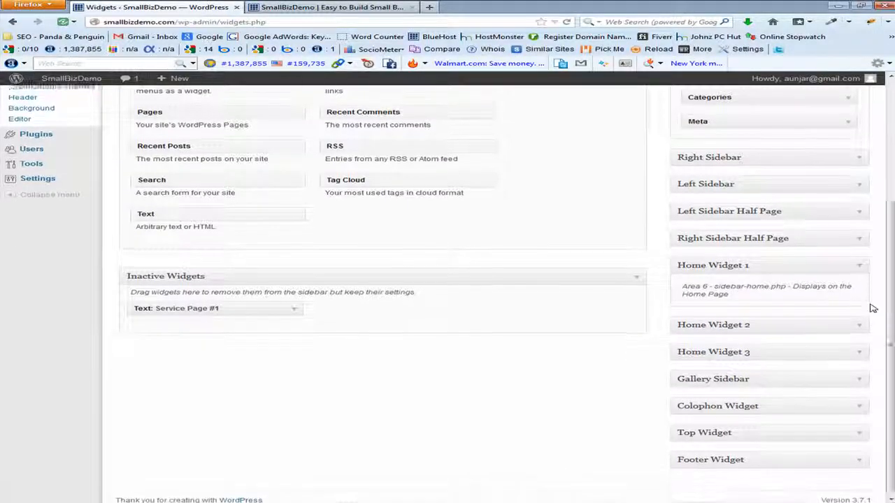
click(861, 319)
scroll(864, 323, down, 1)
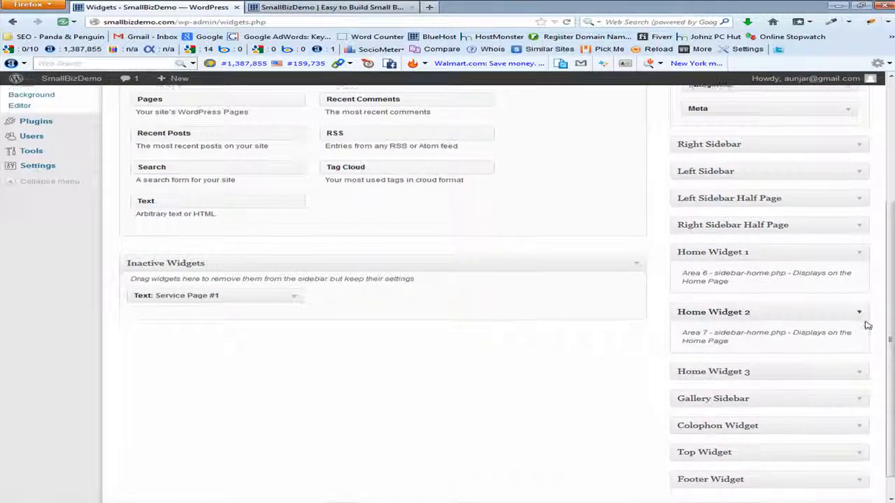
click(861, 347)
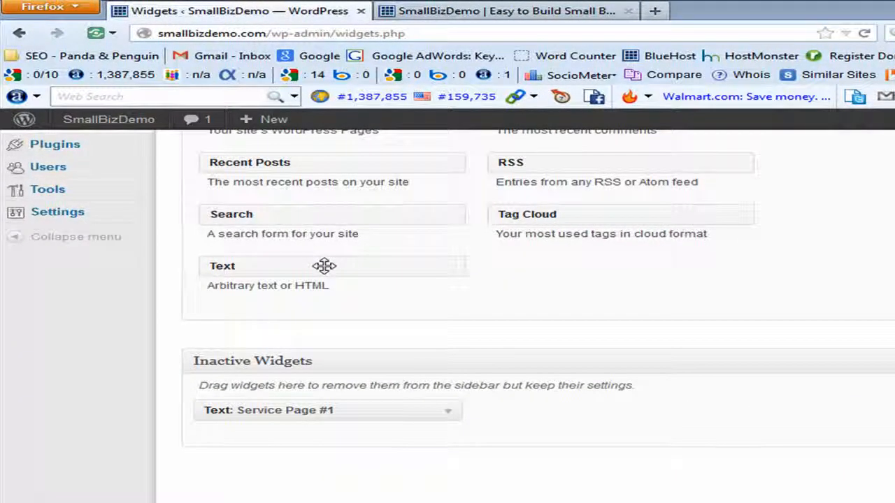
Add a Text widget to the Home Widget 1 area and title it "Service Page 1"
scroll(349, 294, up, 6)
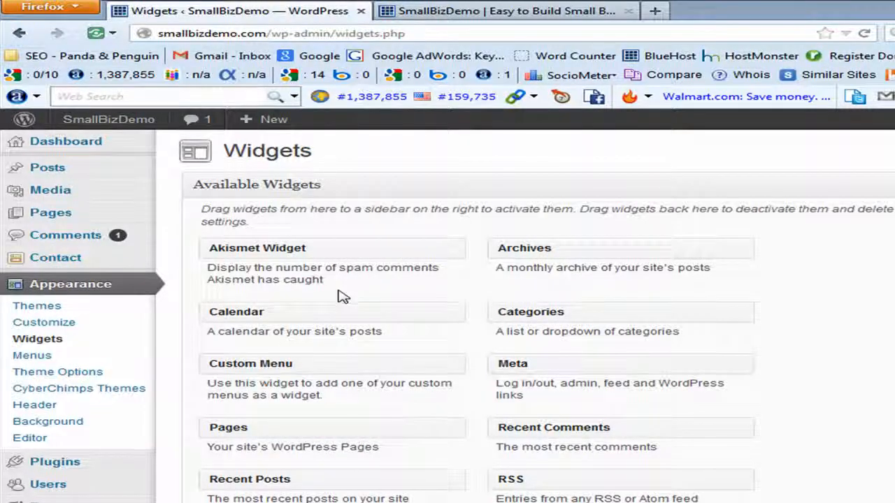
scroll(339, 295, down, 5)
scroll(341, 299, down, 3)
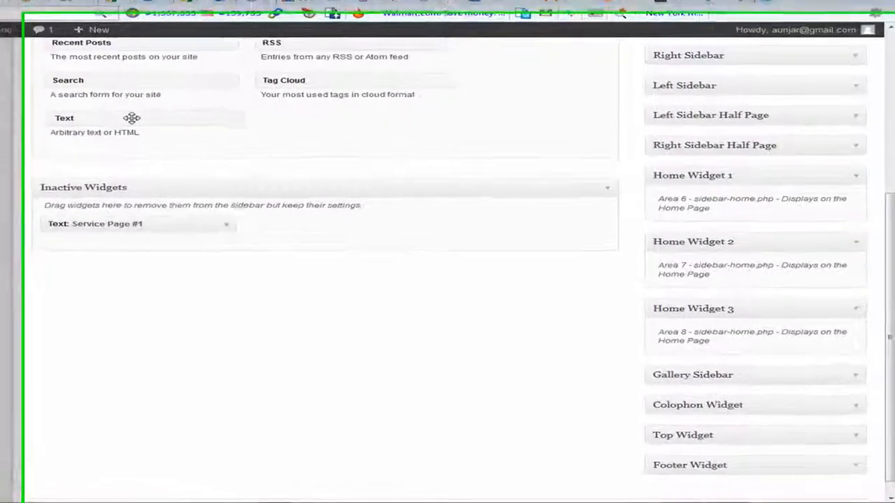
drag(199, 155, 485, 216)
drag(430, 176, 736, 215)
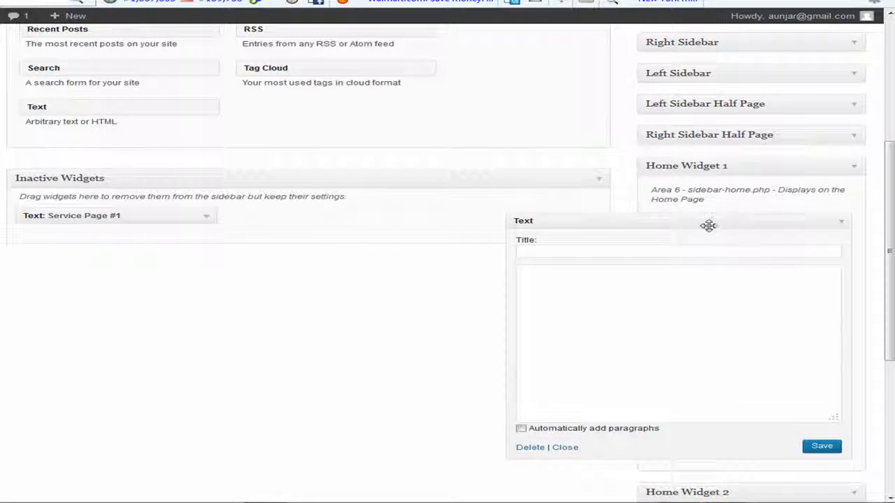
click(531, 251)
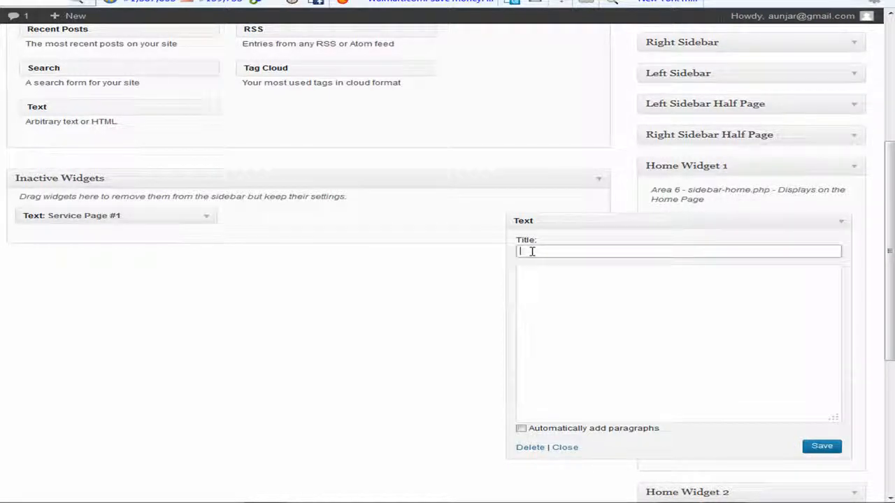
text(Service Page 1)
Enter "Click this link to get more infor on this service" as the Service Page 1 widget's text, copy it, then save and close the widget
click(536, 276)
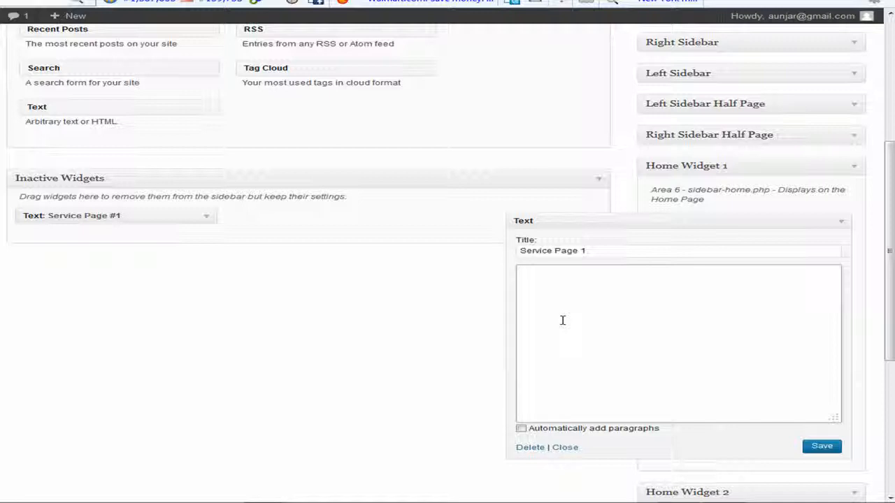
text(Click)
text(this link to ge)
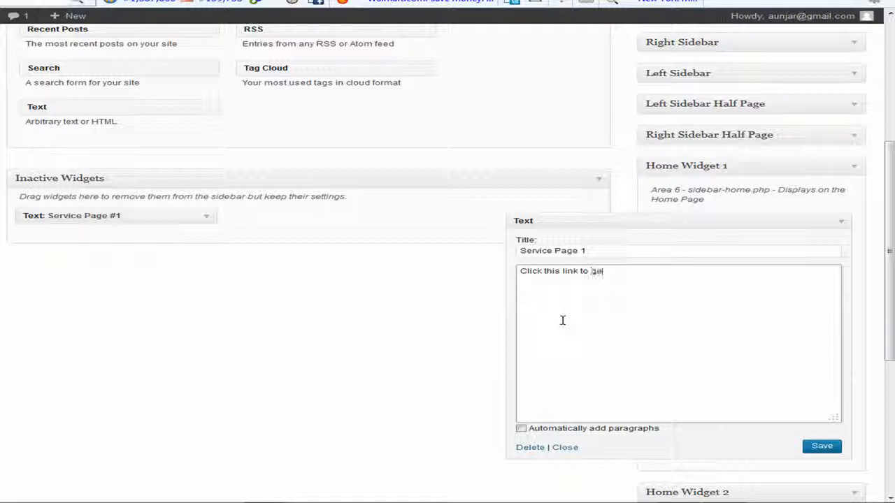
text(t)
text( more )
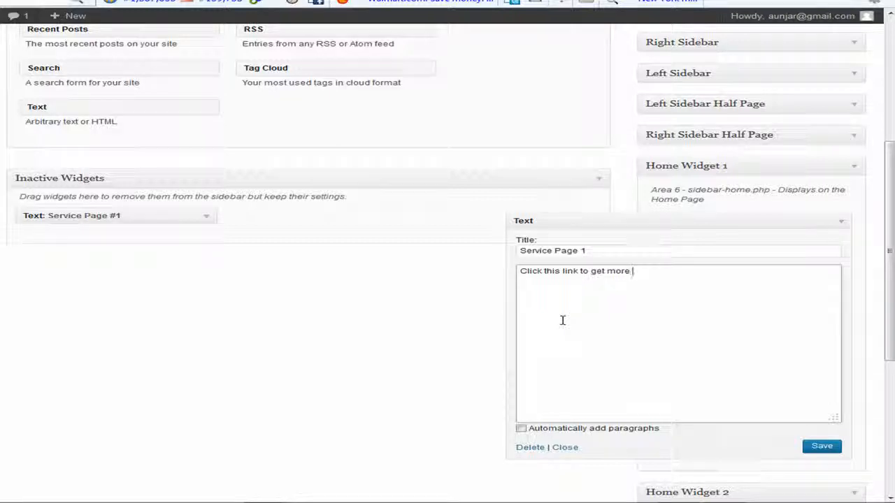
text(infor )
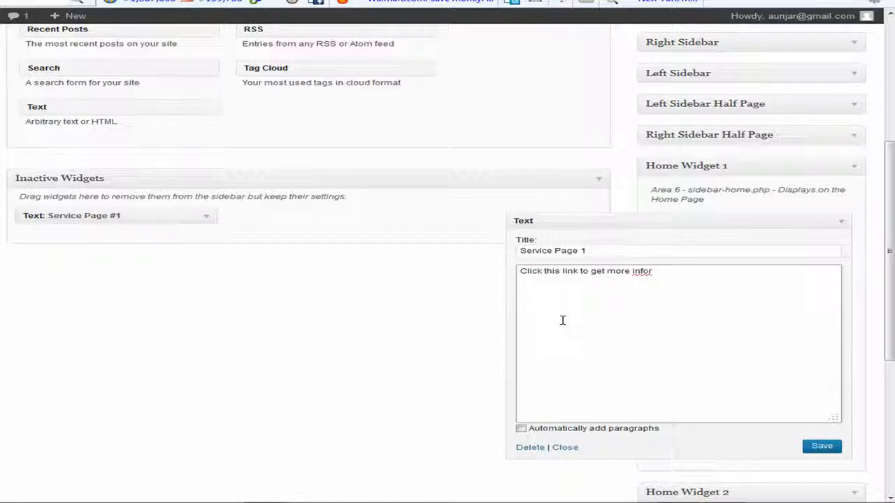
text(on this service)
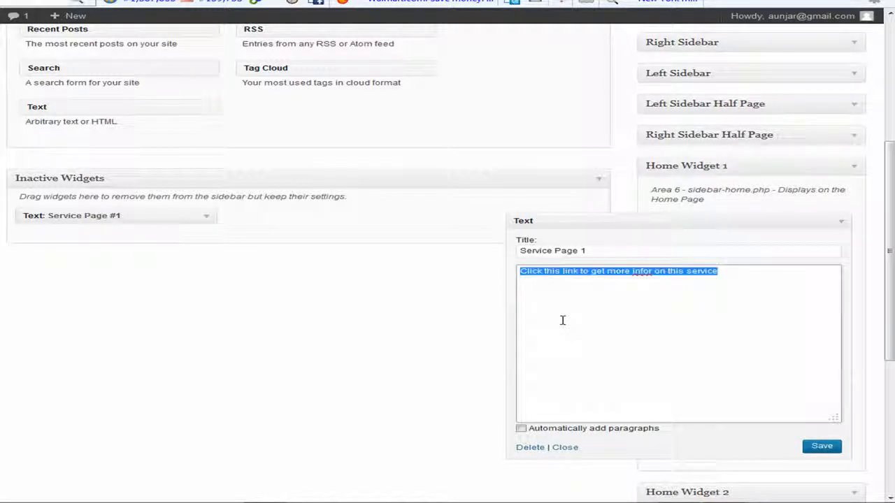
click(586, 319)
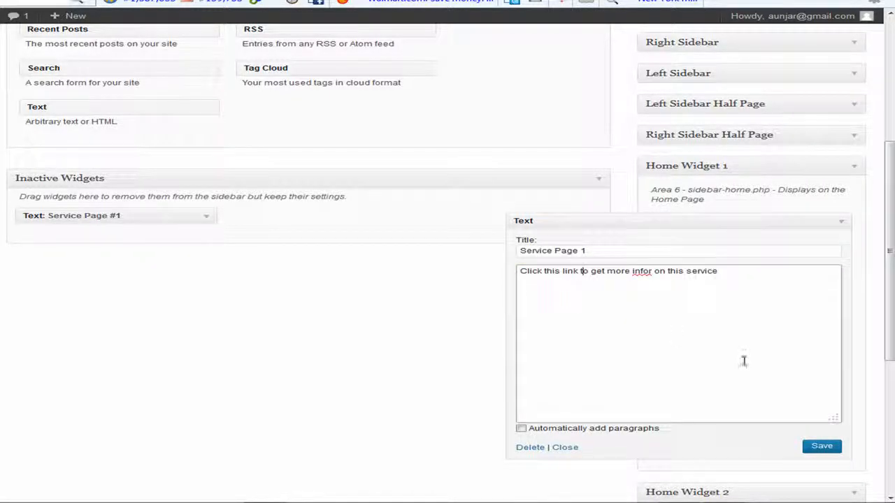
click(820, 452)
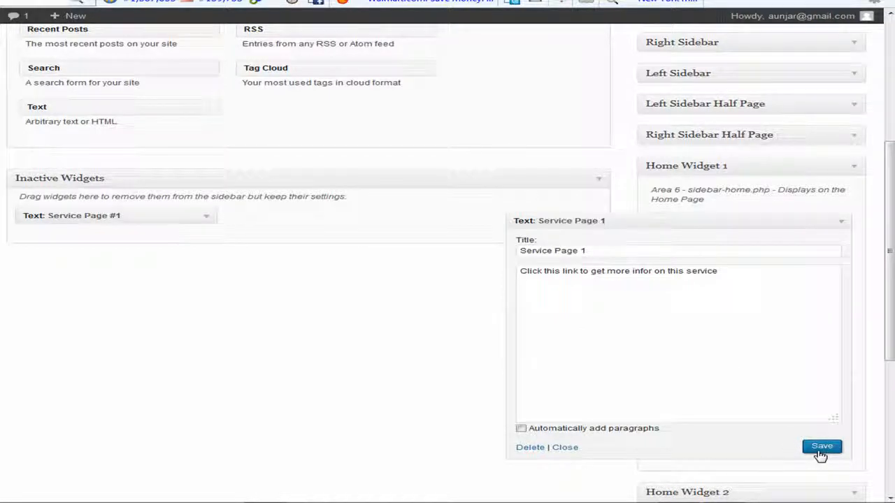
click(565, 449)
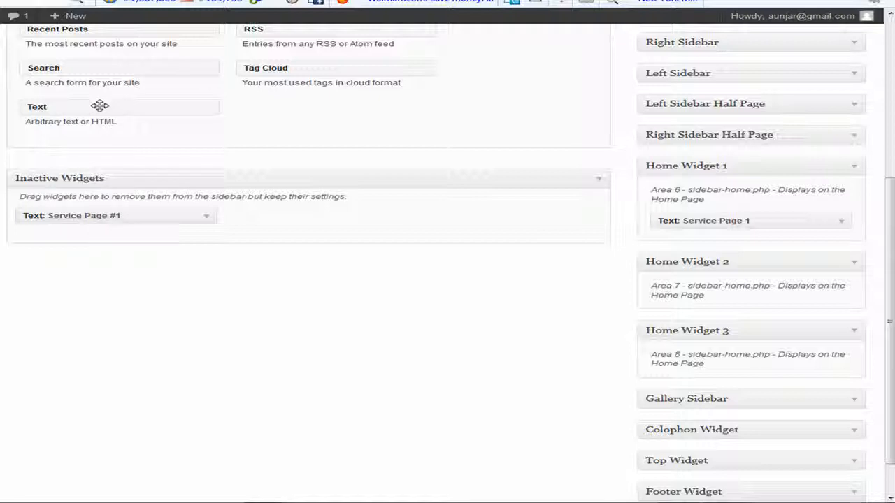
Add a Text widget to the Home Widget 2 area and title it "Service Page 2"
drag(99, 105, 734, 315)
click(541, 347)
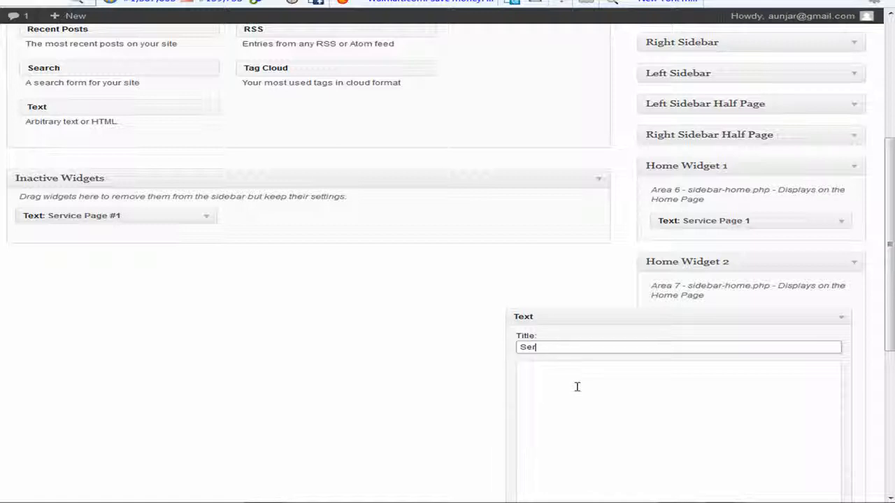
text(Service Page 2)
Fill the Service Page 2 widget's body with "Click this link to get more info on this service", then save and close it
click(589, 395)
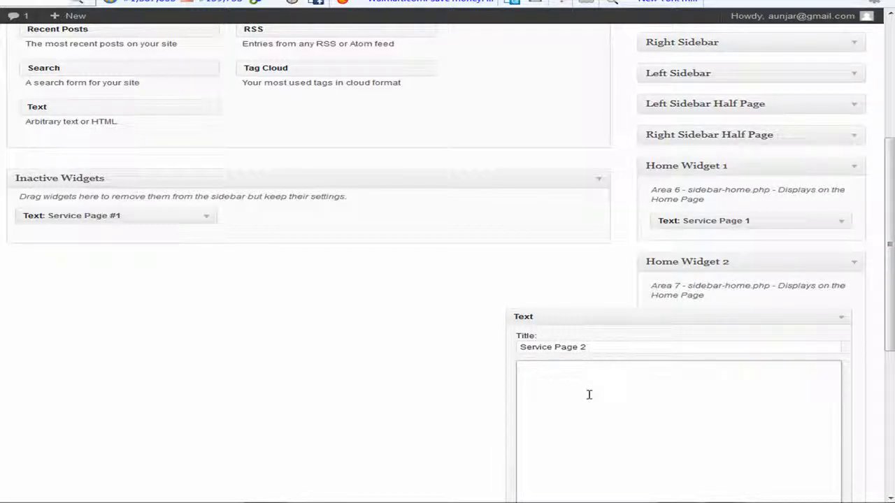
text(Click this link to get more infor on this service)
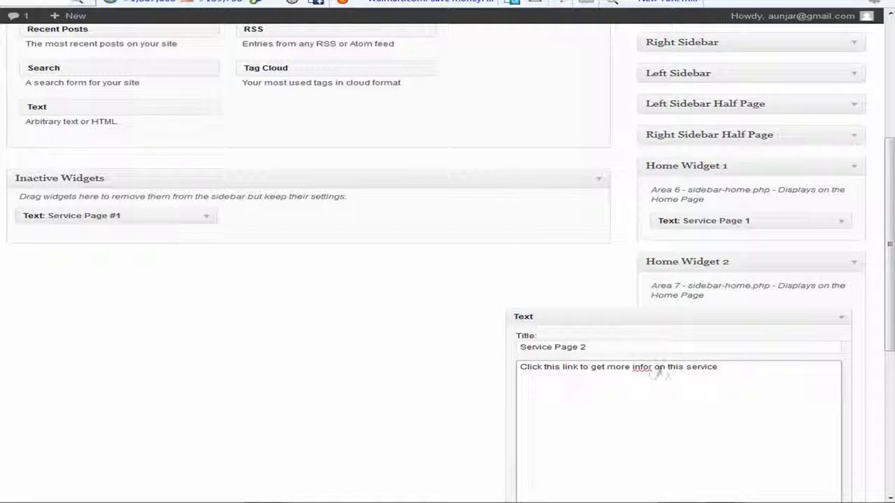
key(BackSpace)
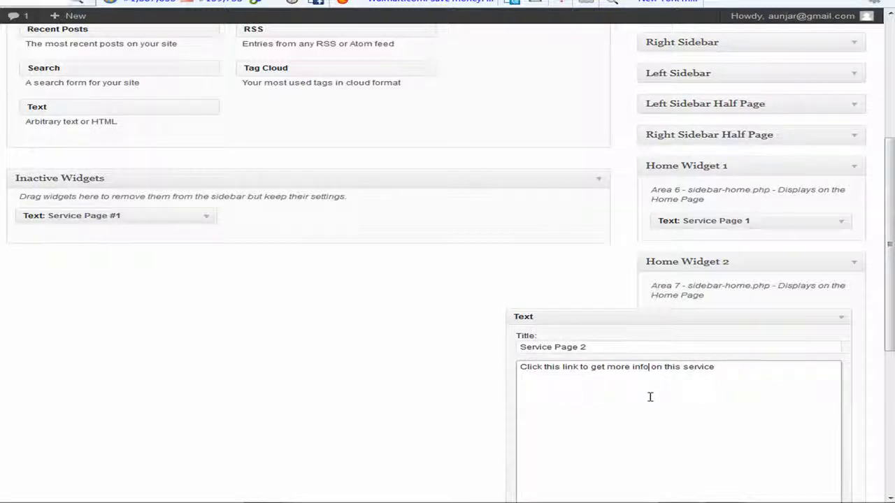
scroll(664, 367, down, 3)
click(822, 351)
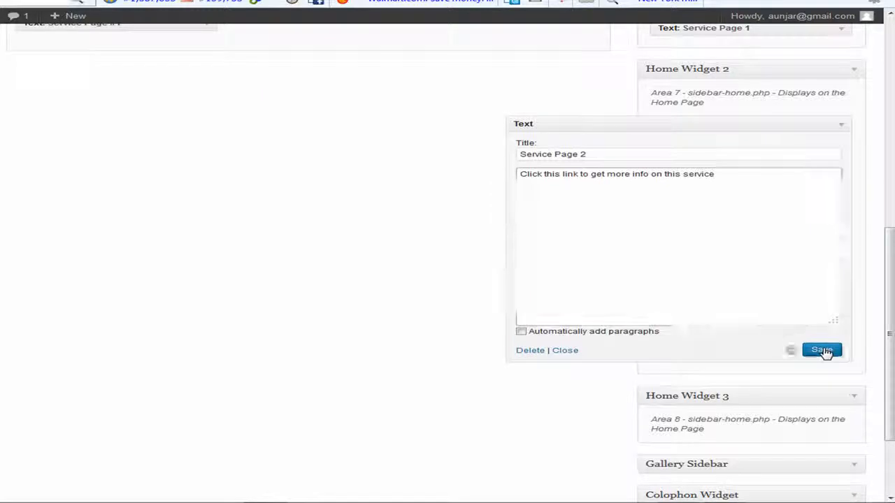
click(564, 351)
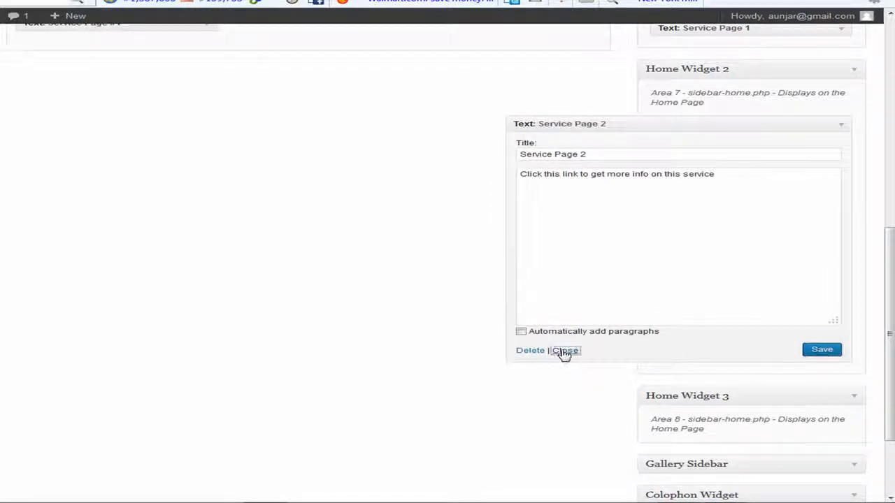
Correct "infor" to "info" in the Service Page 1 widget's text, then save and close the widget
click(842, 148)
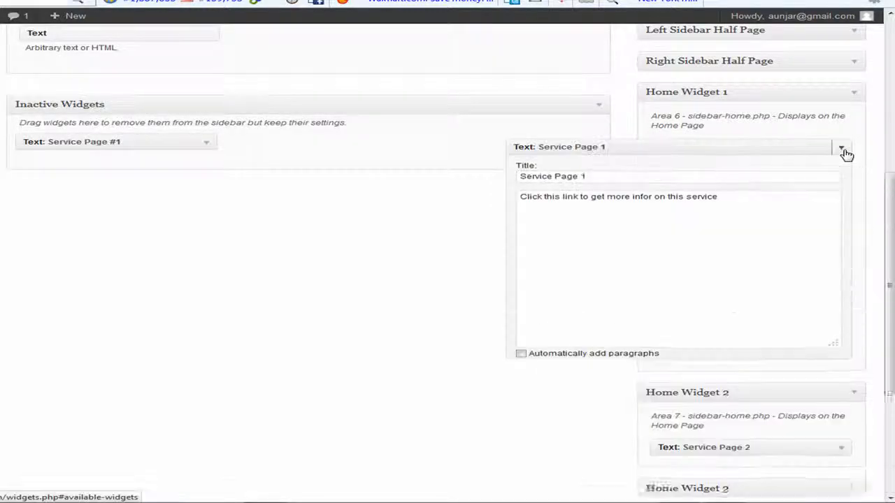
click(652, 202)
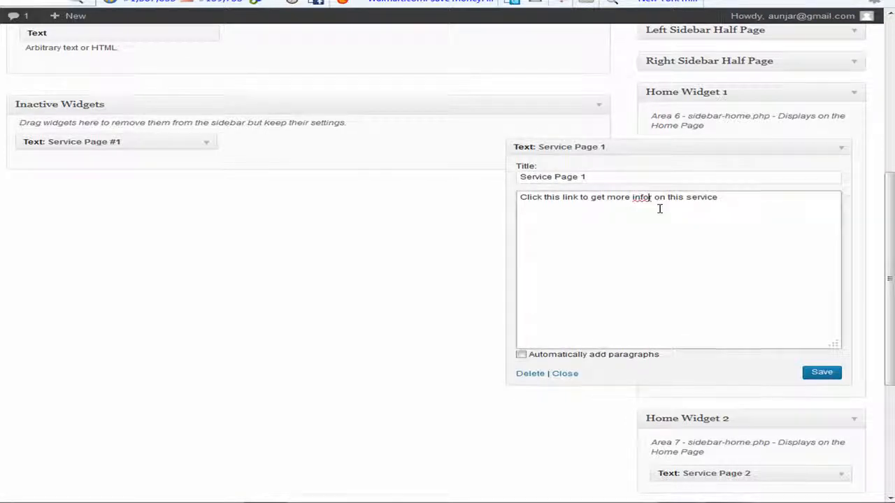
key(BackSpace)
click(814, 372)
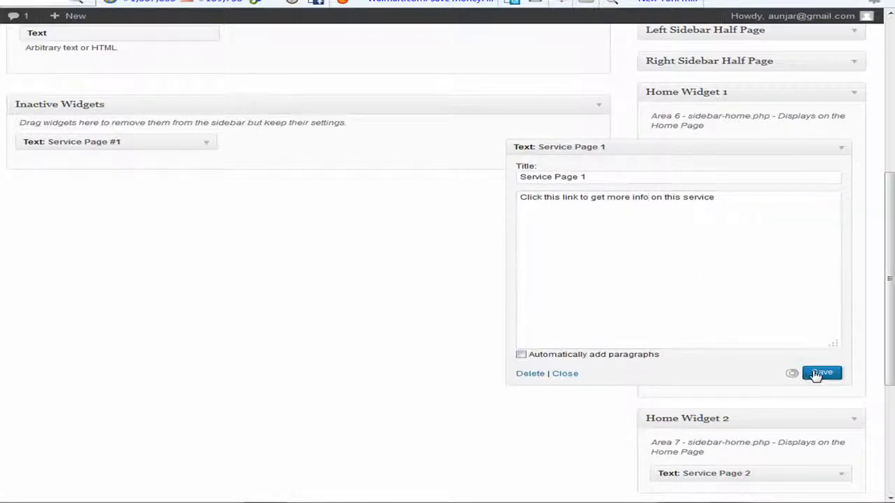
click(565, 373)
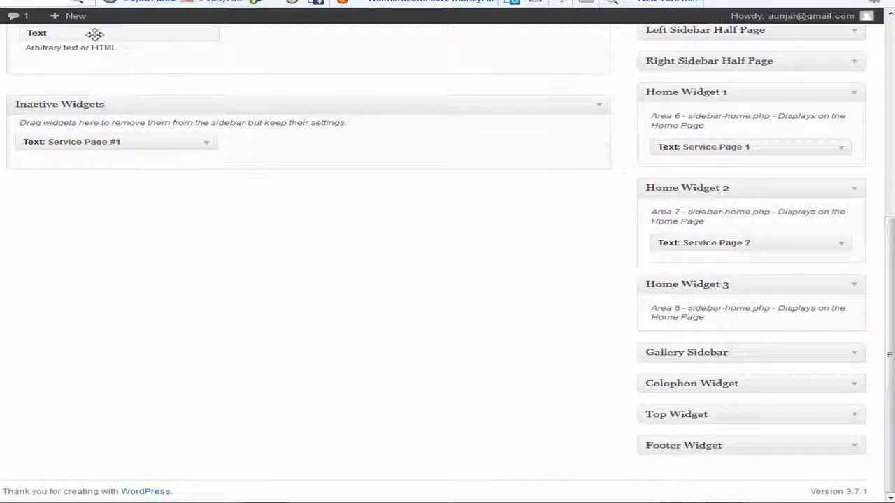
Add a Text widget to the Home Widget 3 area and title it "Service Page 3"
drag(95, 34, 722, 337)
click(539, 369)
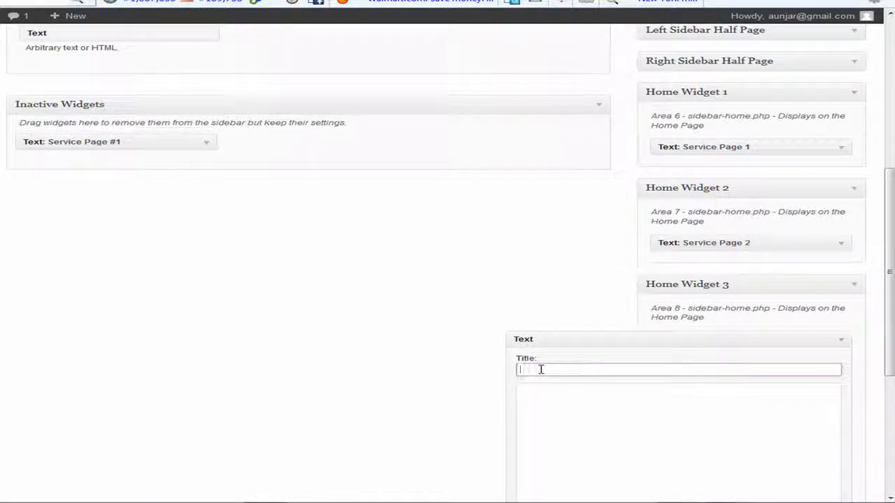
text(Sel)
text(rv)
text(ice Page 3)
Fill the Service Page 3 widget's body with "Click this link to get more info on this service", then save and close it
click(553, 401)
text(Click this link to get more infor on this service)
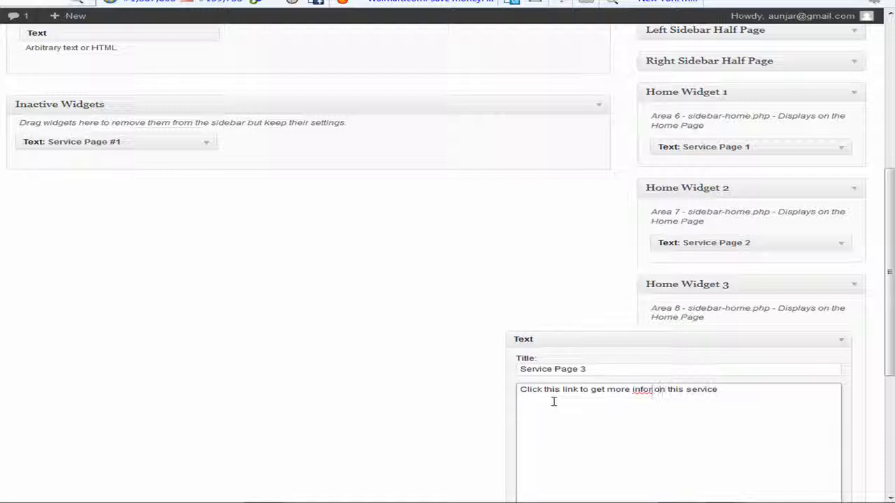
key(BackSpace)
scroll(591, 316, down, 3)
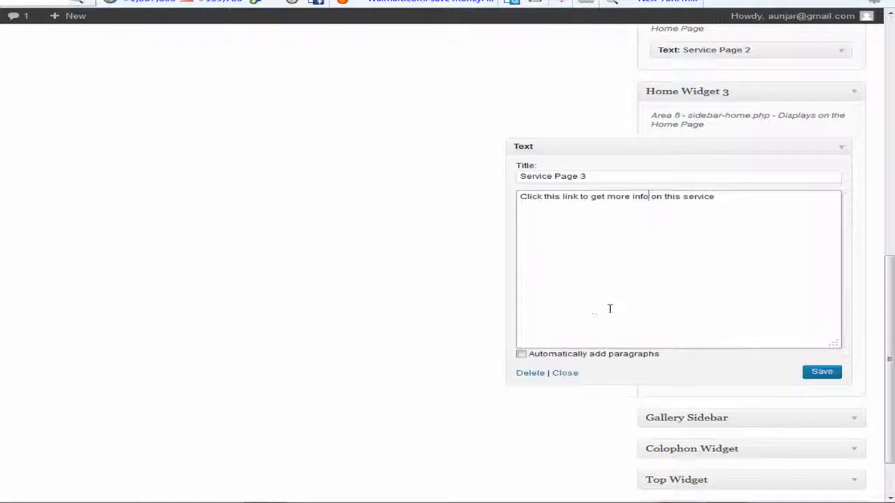
click(822, 373)
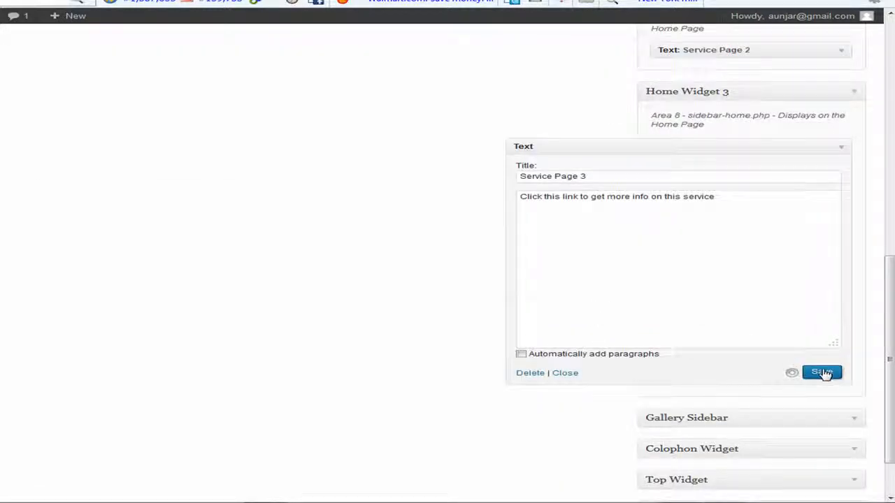
click(564, 373)
Return to the public home page and reload it to check the three home widget boxes
scroll(481, 343, up, 2)
scroll(461, 329, up, 1)
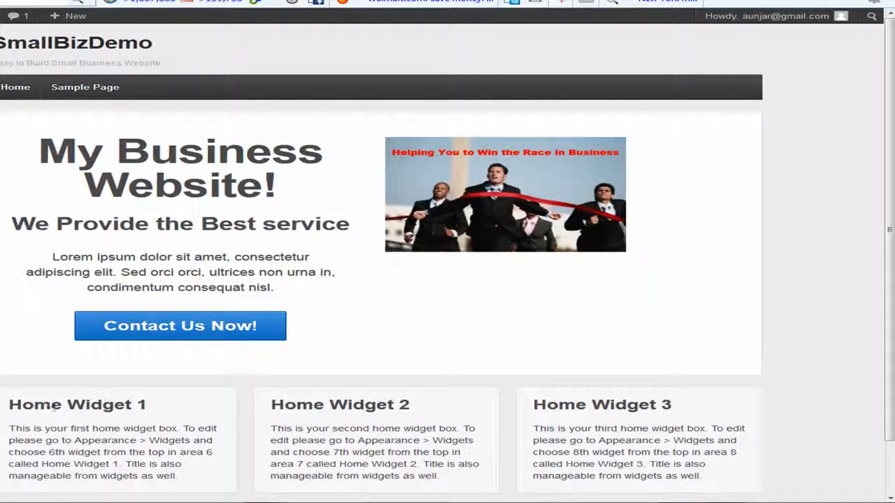
scroll(420, 416, down, 2)
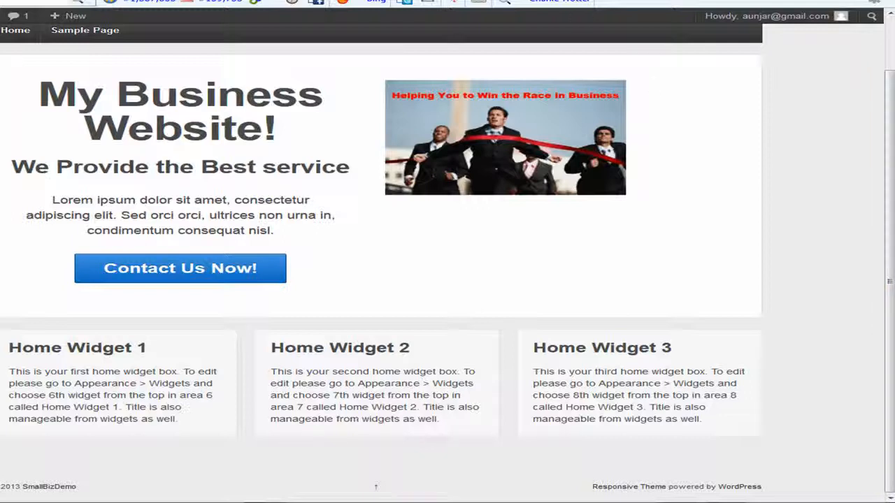
key(F5)
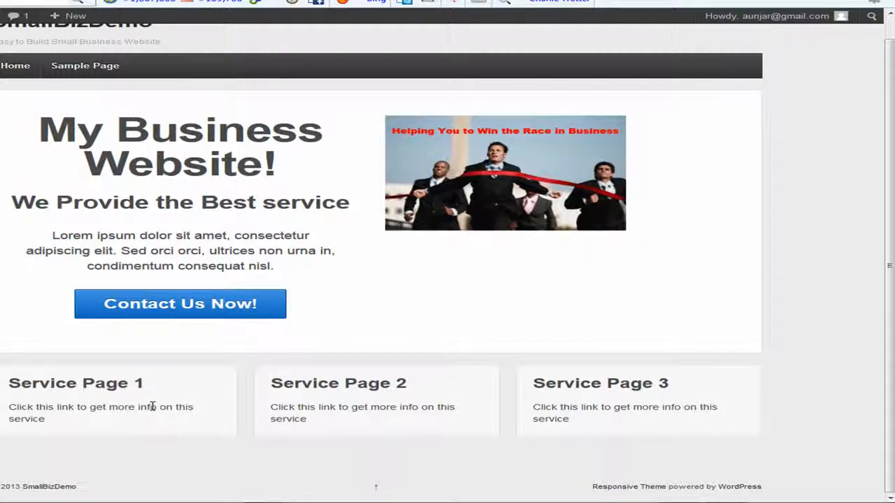
scroll(151, 406, up, 1)
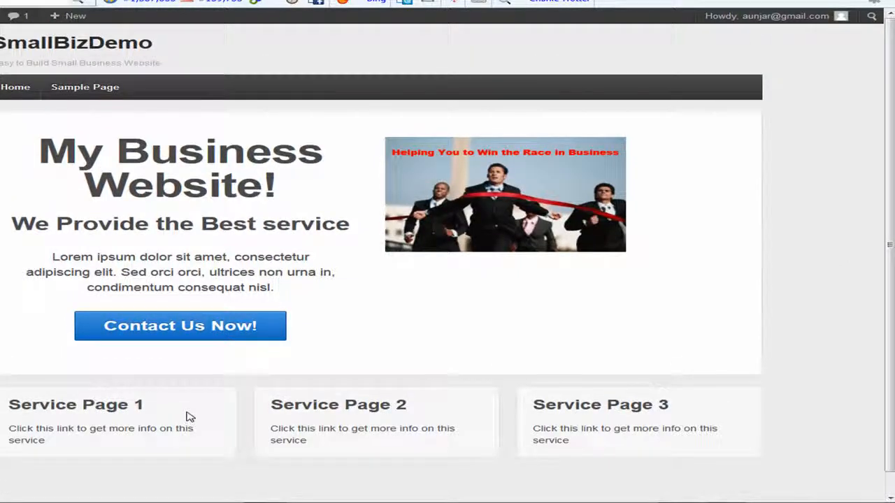